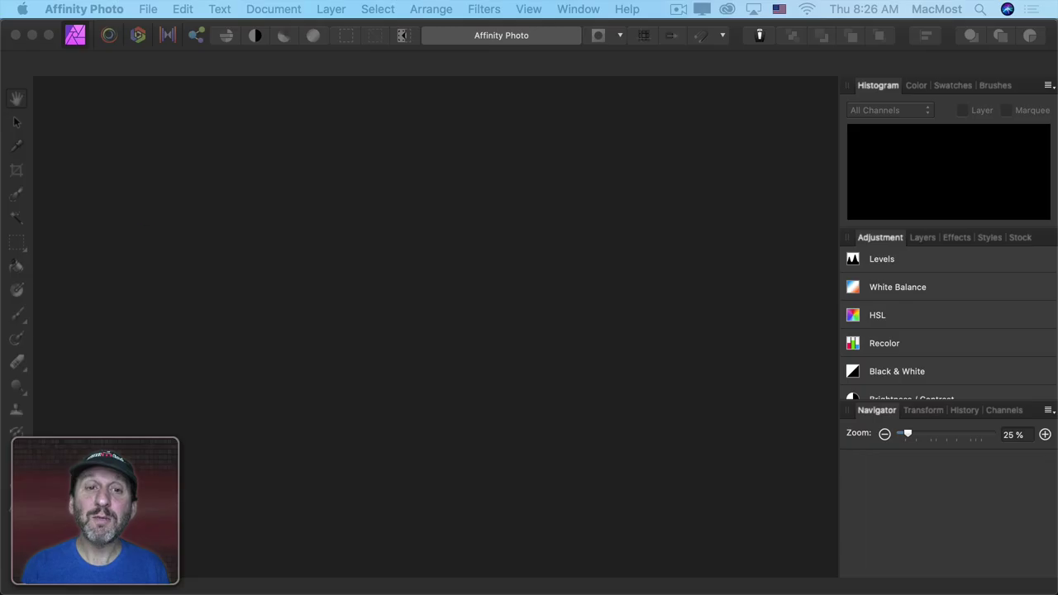
Open the mountain selfie IMG_2165.jpeg in Affinity Photo for editing.
left_click_drag(364, 277, 435, 221)
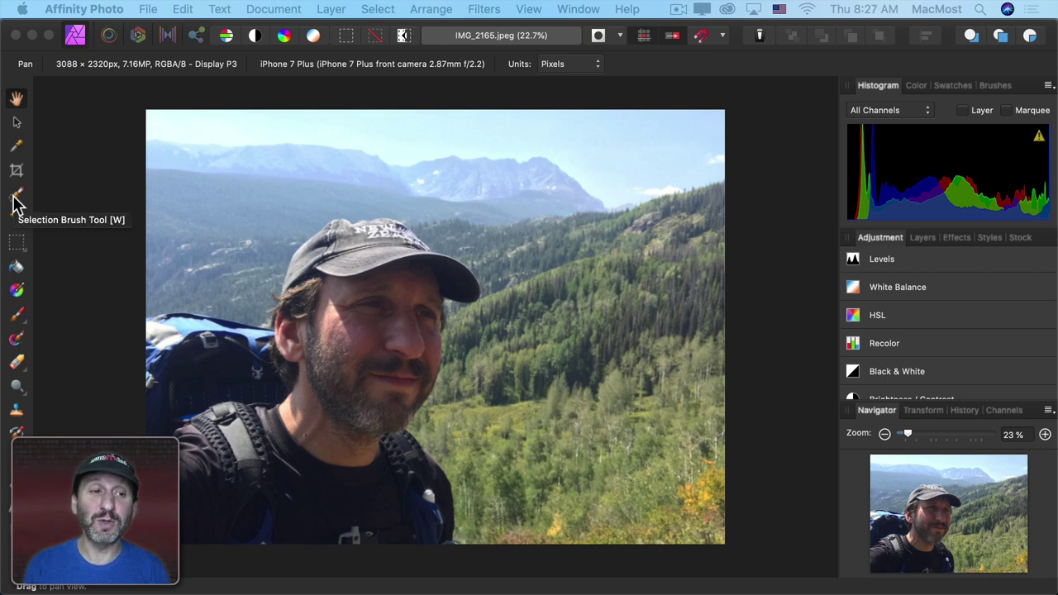
Choose the Selection Brush Tool and set its width to about 68 px.
left_click(17, 196)
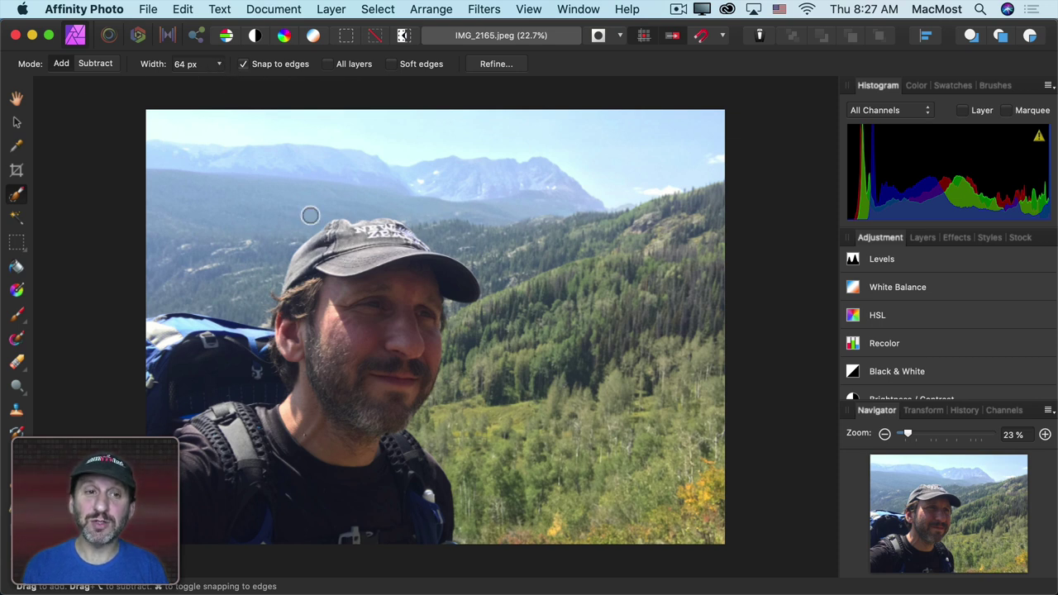
left_click(219, 64)
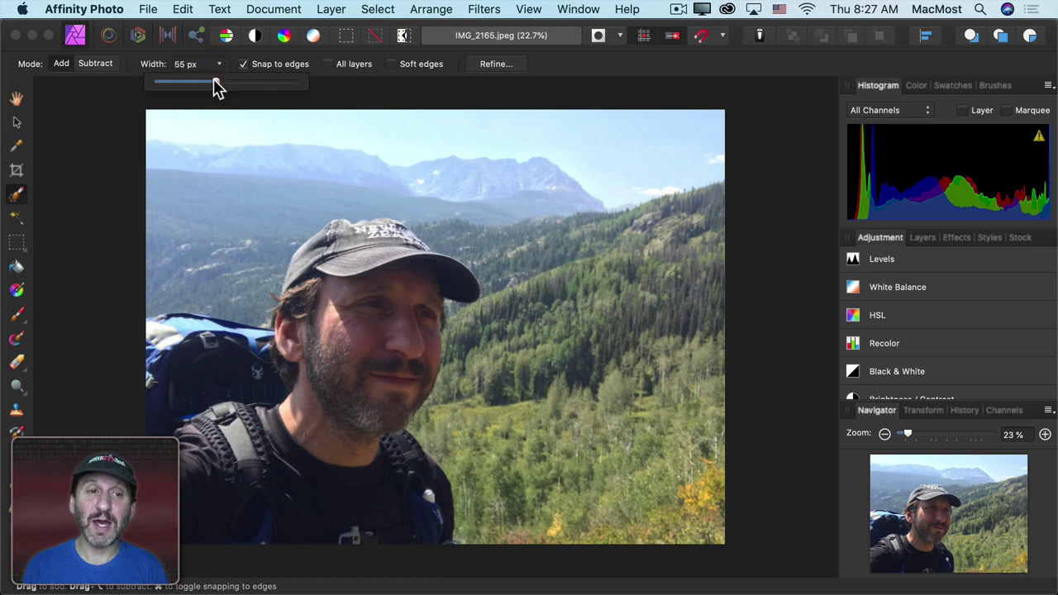
mouse_move(215, 82)
left_mouse_down()
mouse_move(188, 81)
mouse_move(221, 83)
left_mouse_up()
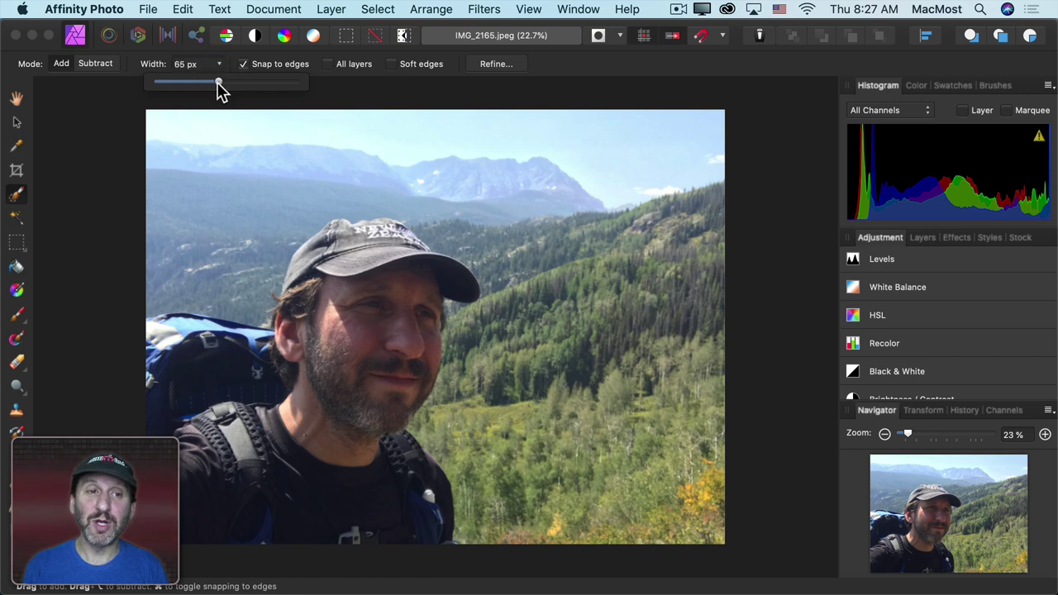
left_click(335, 234)
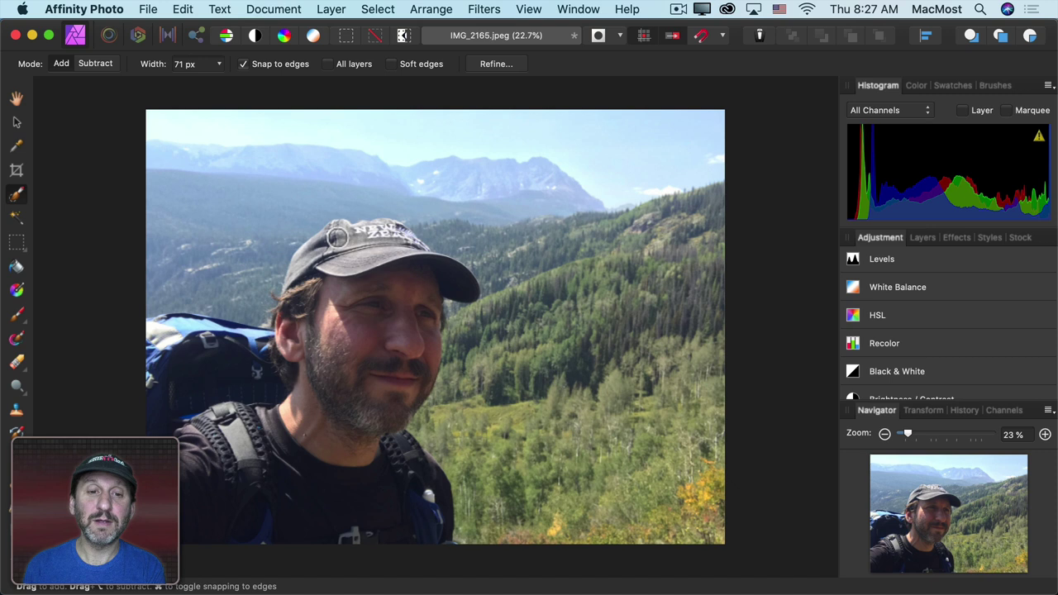
key("bracketright")
key("bracketleft")
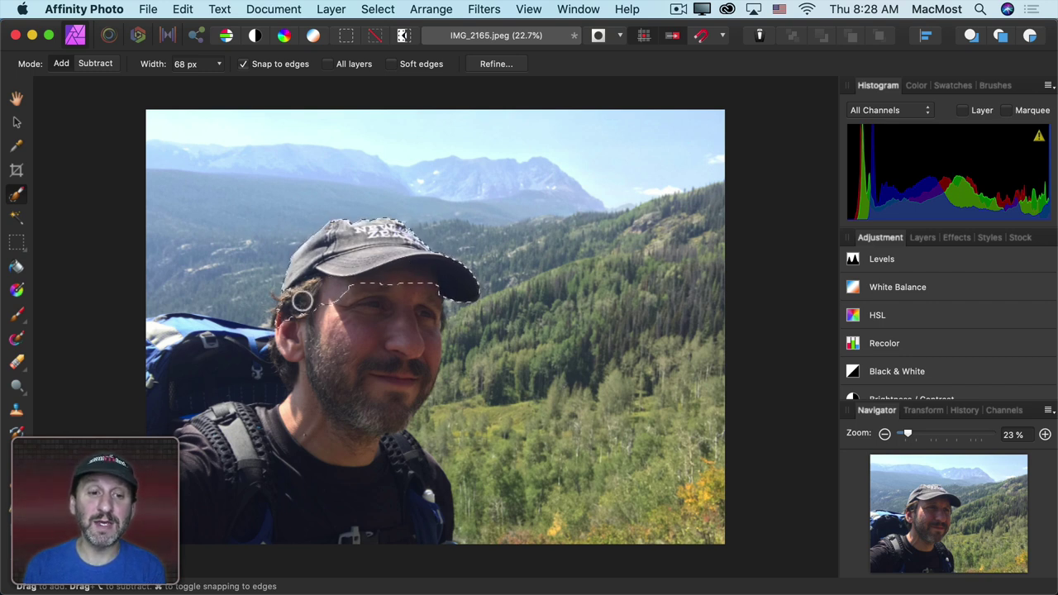
Paint the selection over the hiker's cheek, beard, shirt, strap and body toward the backpack.
left_click_drag(307, 347, 383, 294)
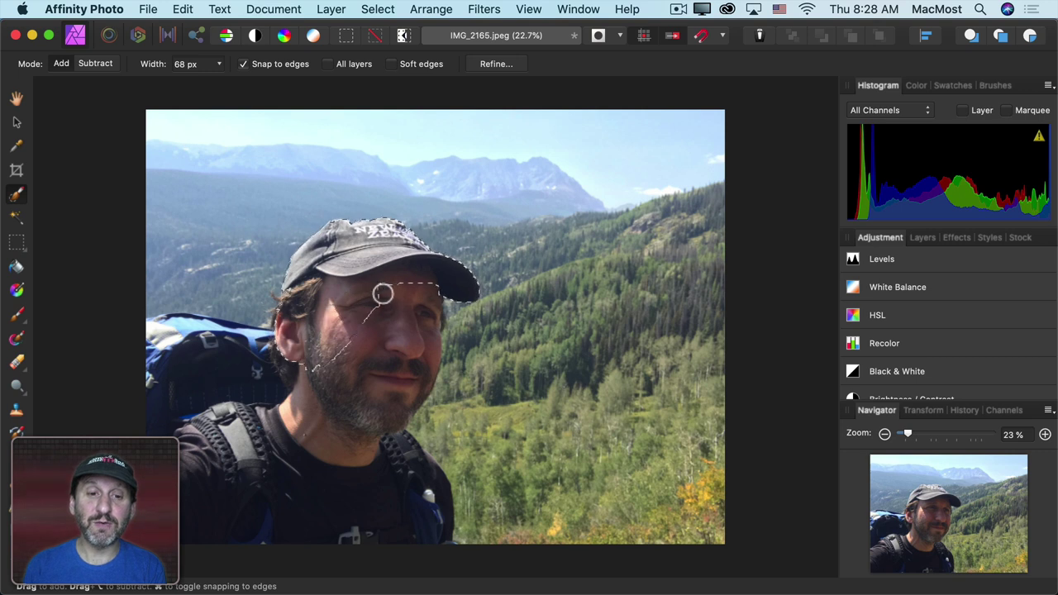
mouse_move(386, 334)
left_mouse_down()
mouse_move(352, 365)
mouse_move(361, 408)
left_mouse_up()
left_click_drag(369, 446, 417, 488)
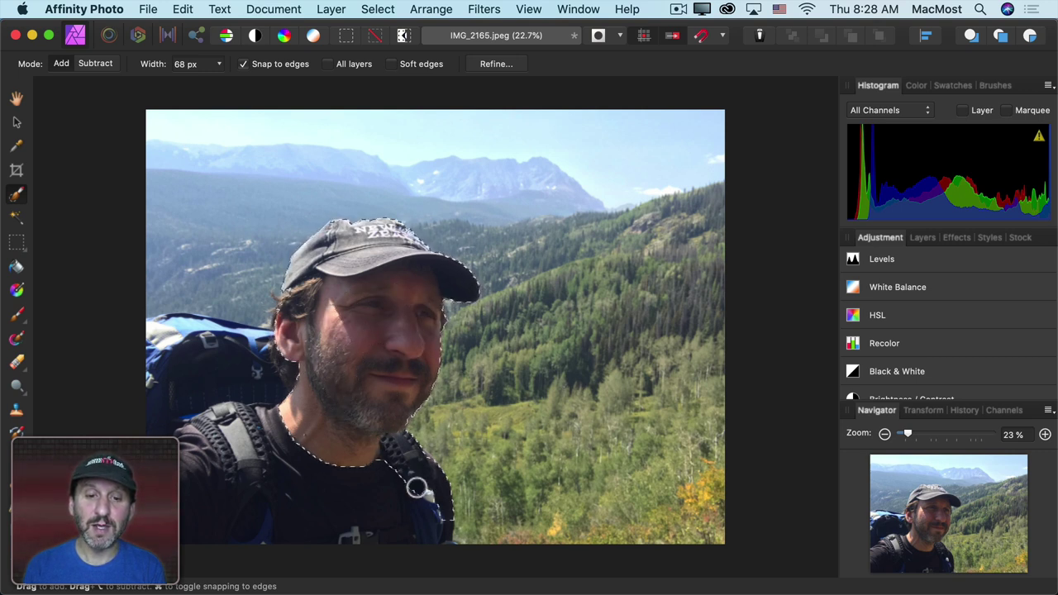
mouse_move(430, 530)
left_mouse_down()
mouse_move(306, 458)
mouse_move(274, 501)
mouse_move(251, 500)
mouse_move(178, 427)
left_mouse_up()
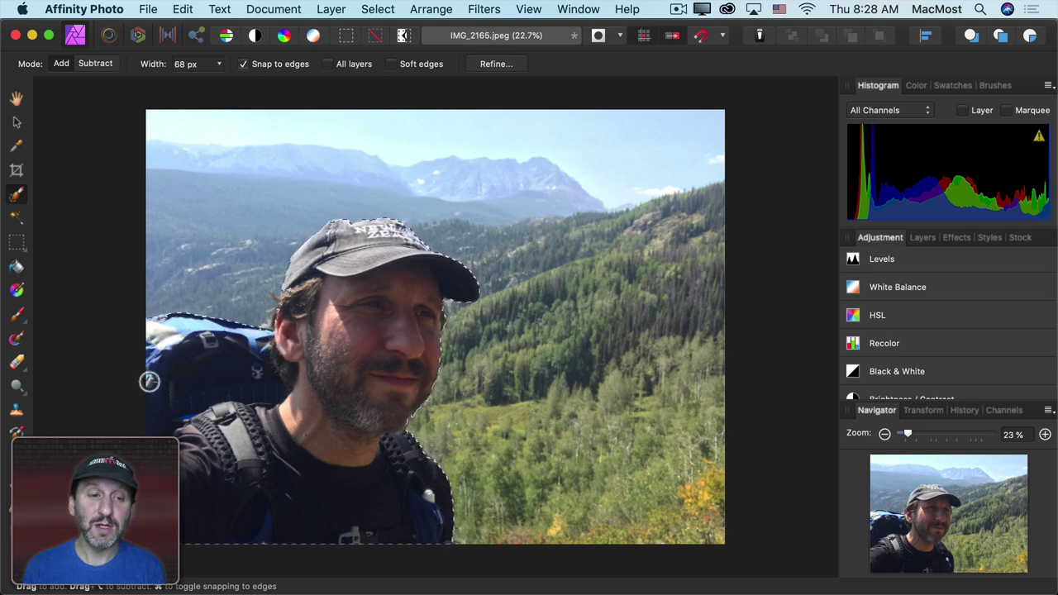
Zoom to 50% and center the view on the hiker's face and cap selection edge.
left_click(148, 385)
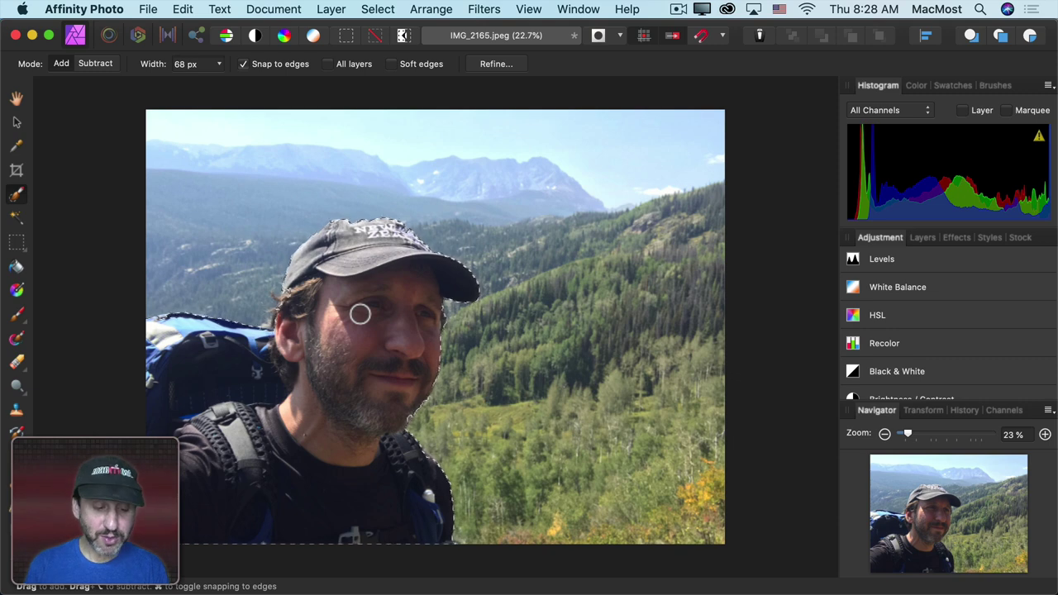
key("super+=")
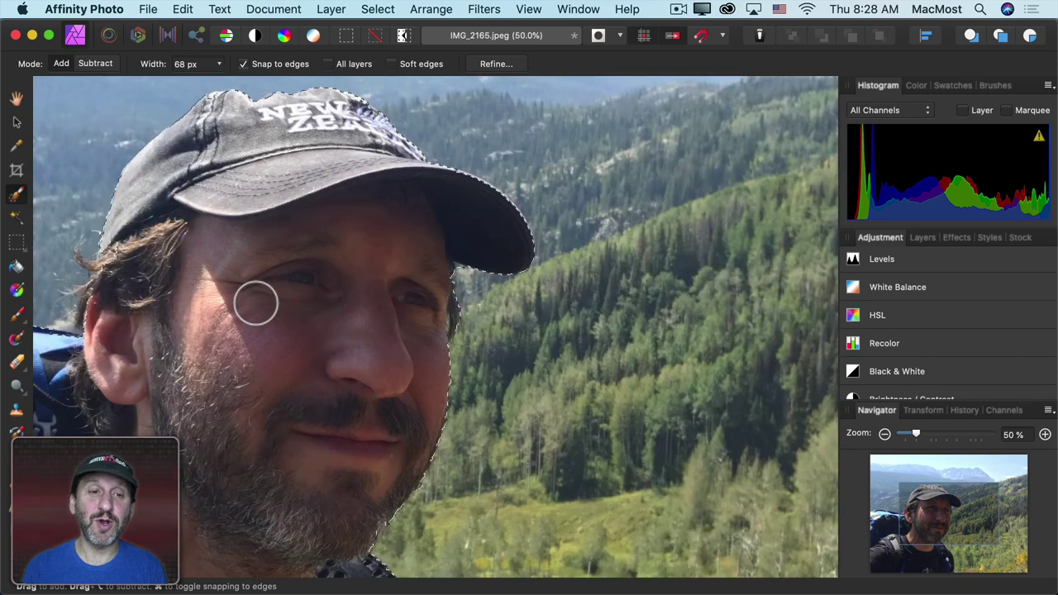
scroll(255, 302, "up", 3)
scroll(255, 302, "left", 3)
scroll(255, 302, "up", 4)
scroll(256, 303, "left", 2)
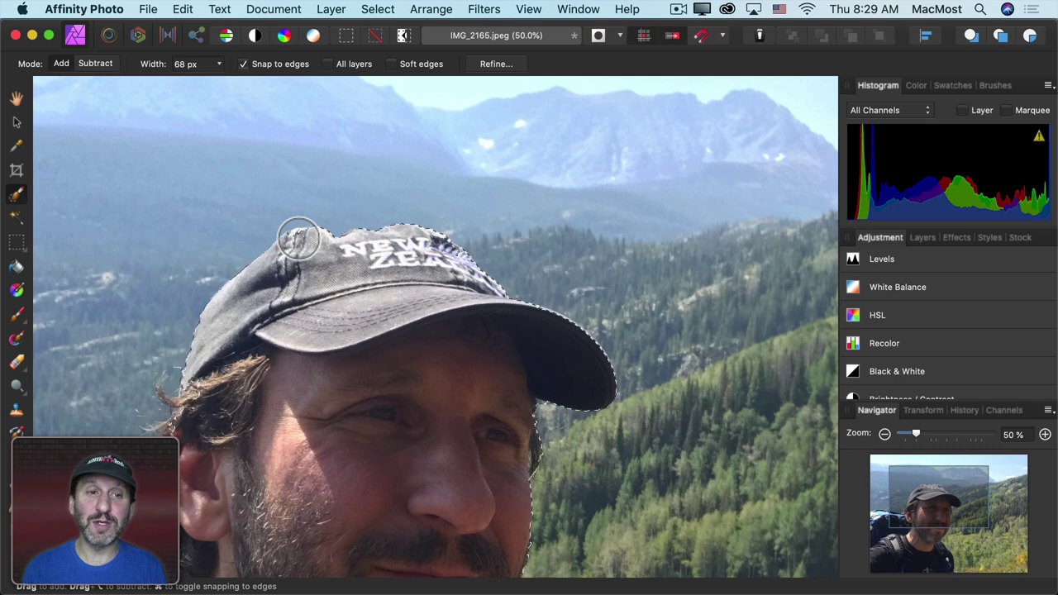
Shrink the brush to 19 px and add the area under the cap brim to the selection.
left_click(219, 65)
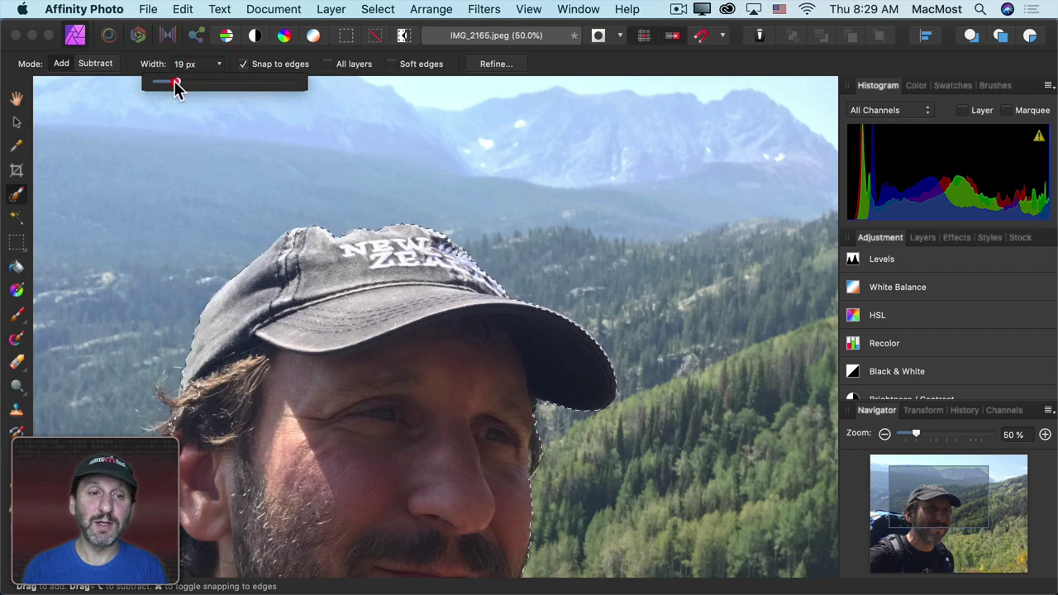
left_click_drag(175, 81, 174, 81)
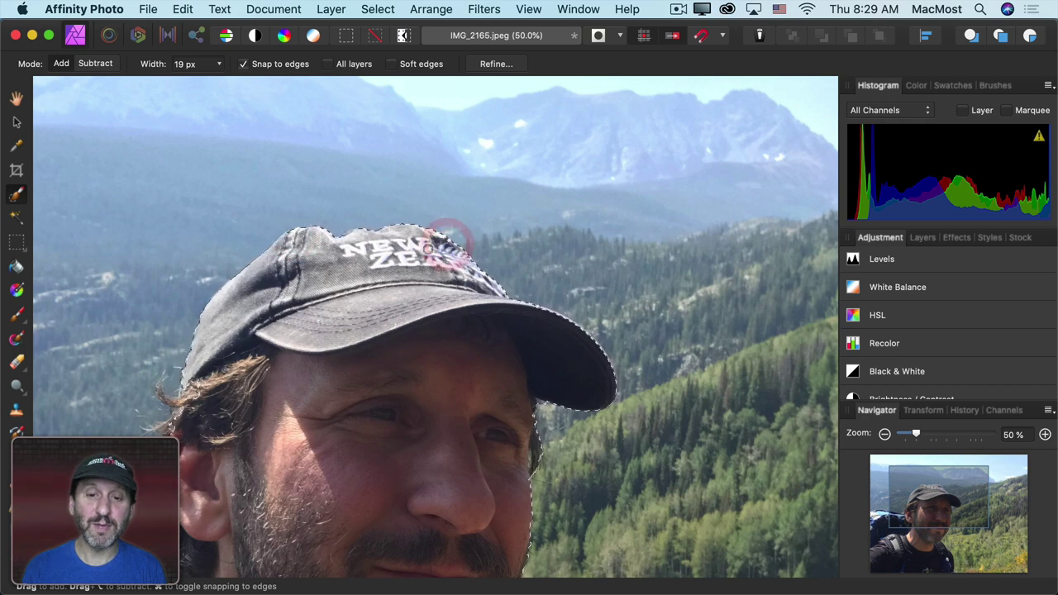
scroll(556, 423, "down", 5)
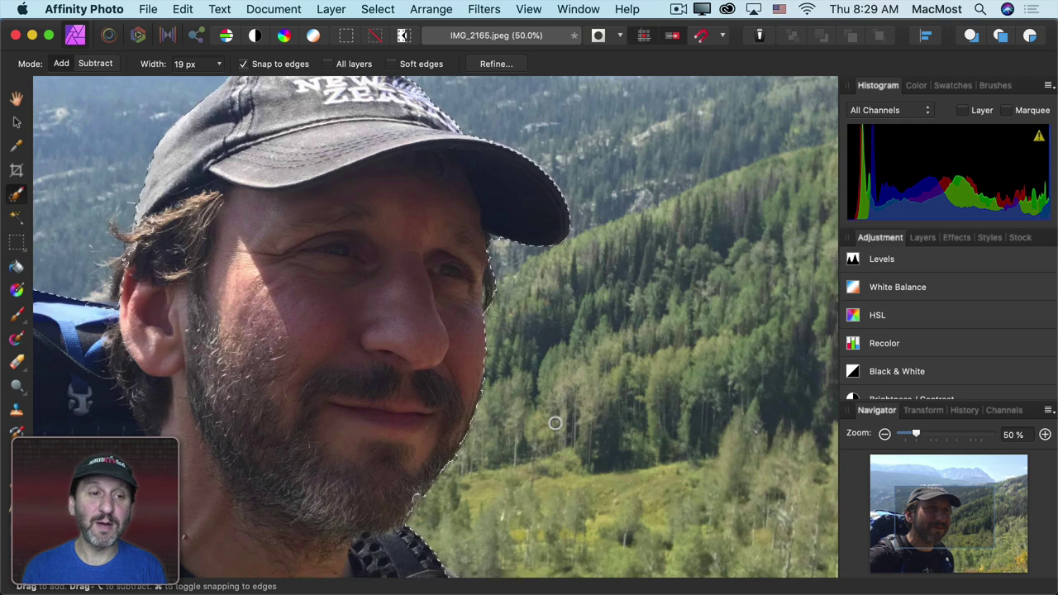
scroll(555, 423, "up", 1)
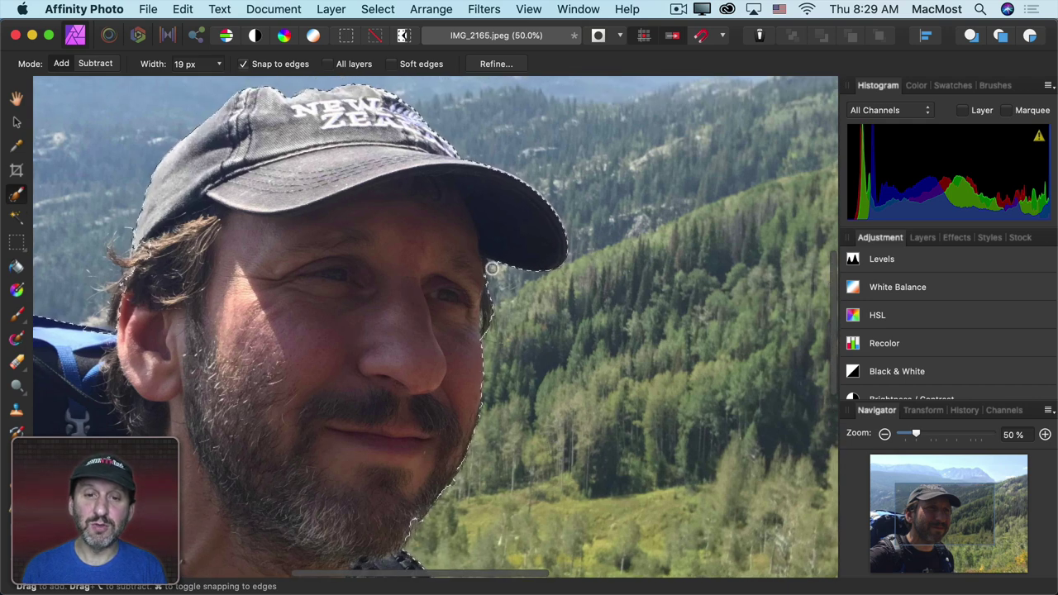
left_click_drag(489, 268, 501, 285)
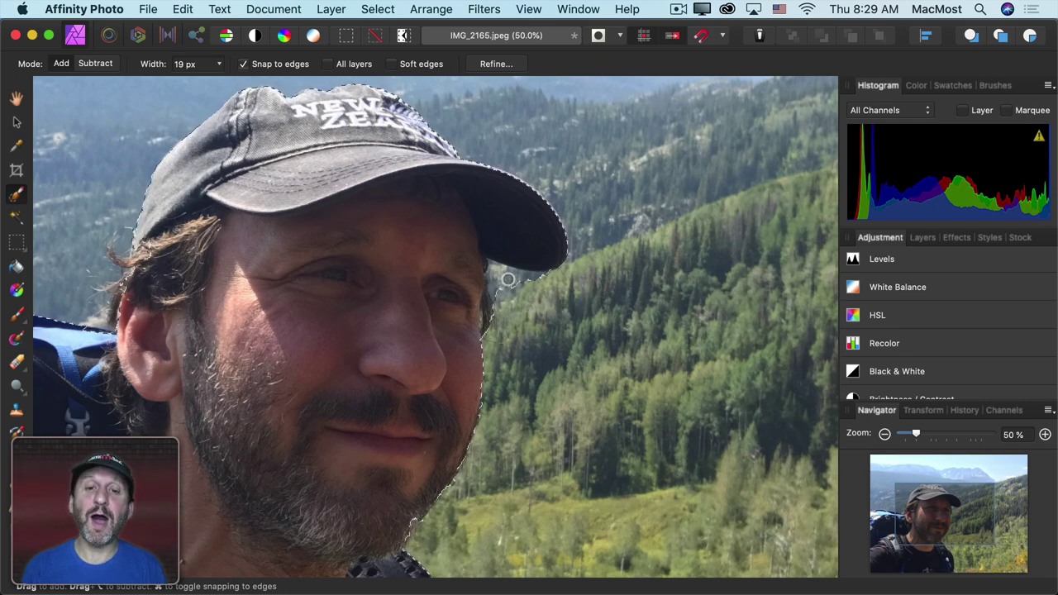
Switch to Subtract mode and trim the selection along the hair by the ear and the backpack top.
key("alt")
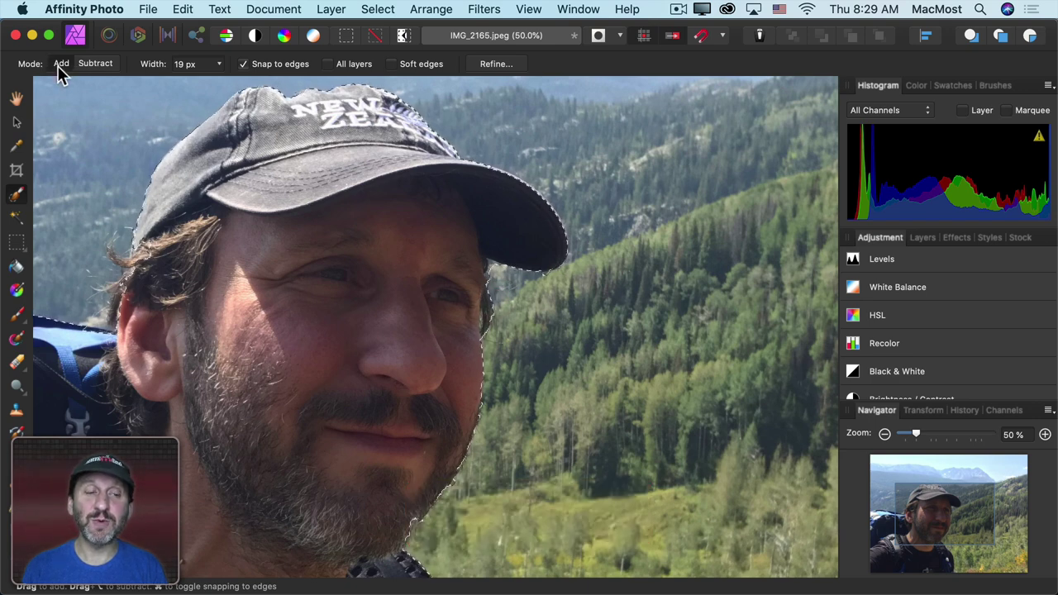
left_click(92, 63)
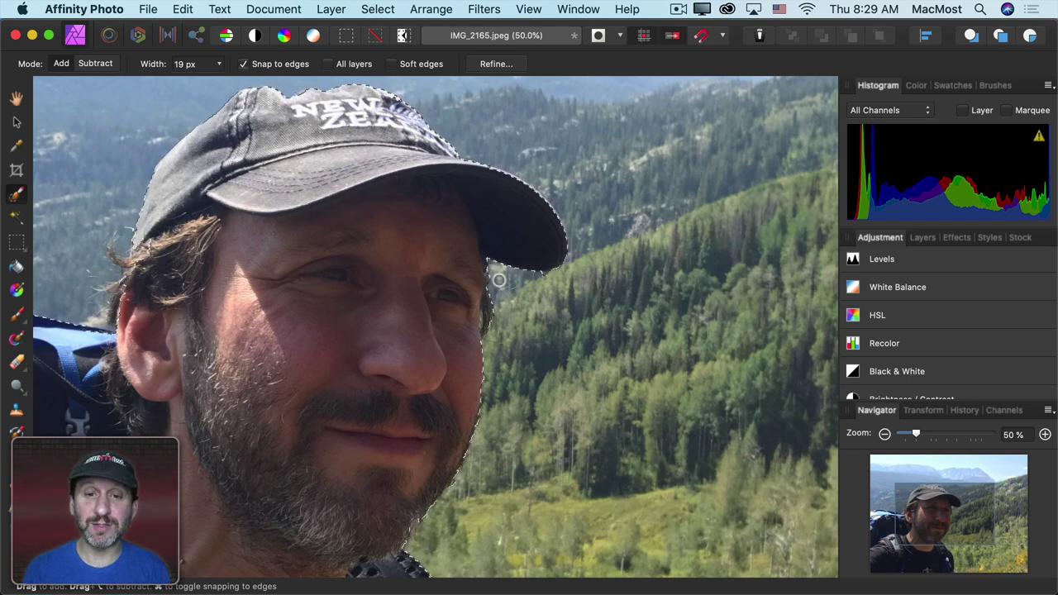
scroll(500, 281, "left", 4)
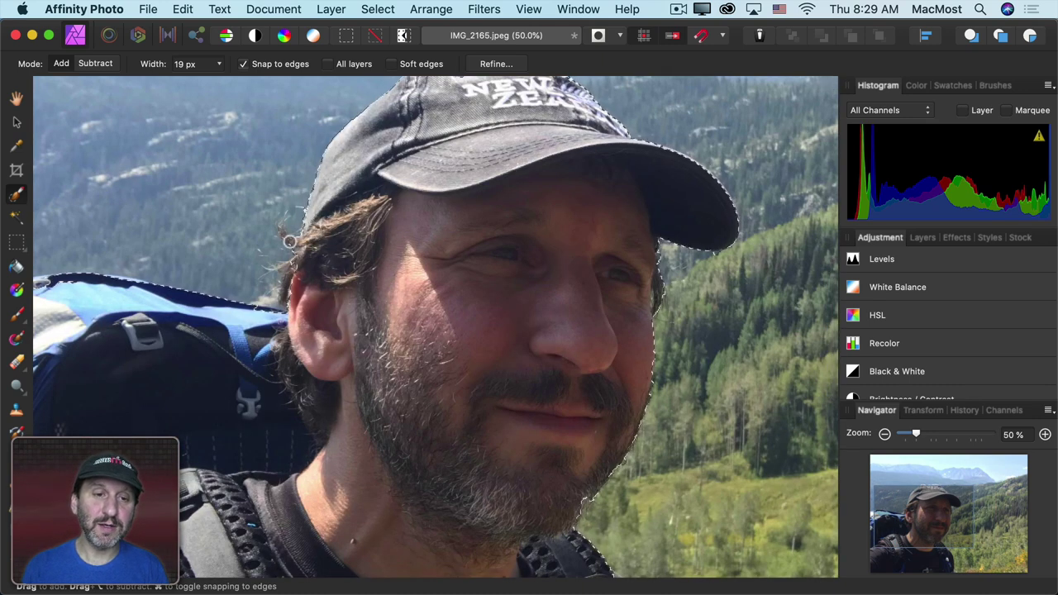
mouse_move(283, 212)
left_mouse_down()
mouse_move(293, 250)
mouse_move(274, 312)
left_mouse_up()
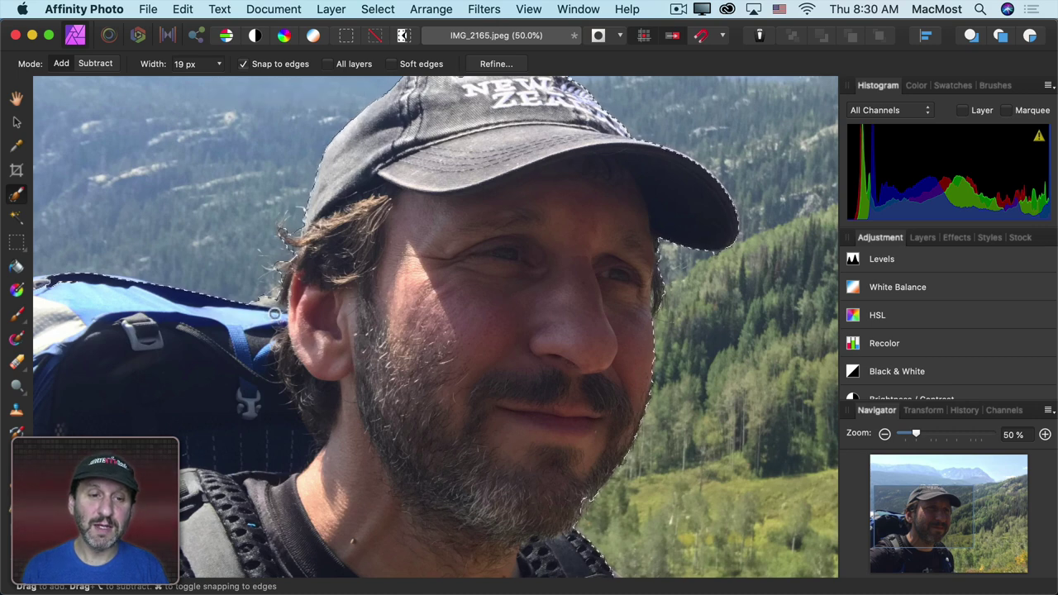
scroll(222, 310, "left", 5)
scroll(223, 310, "down", 2)
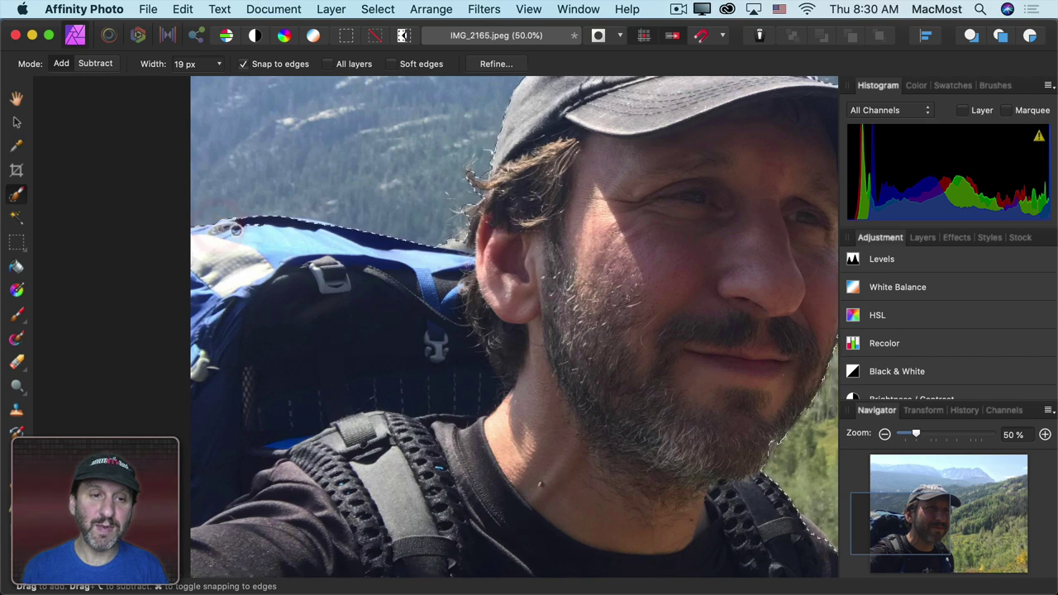
left_click(240, 223)
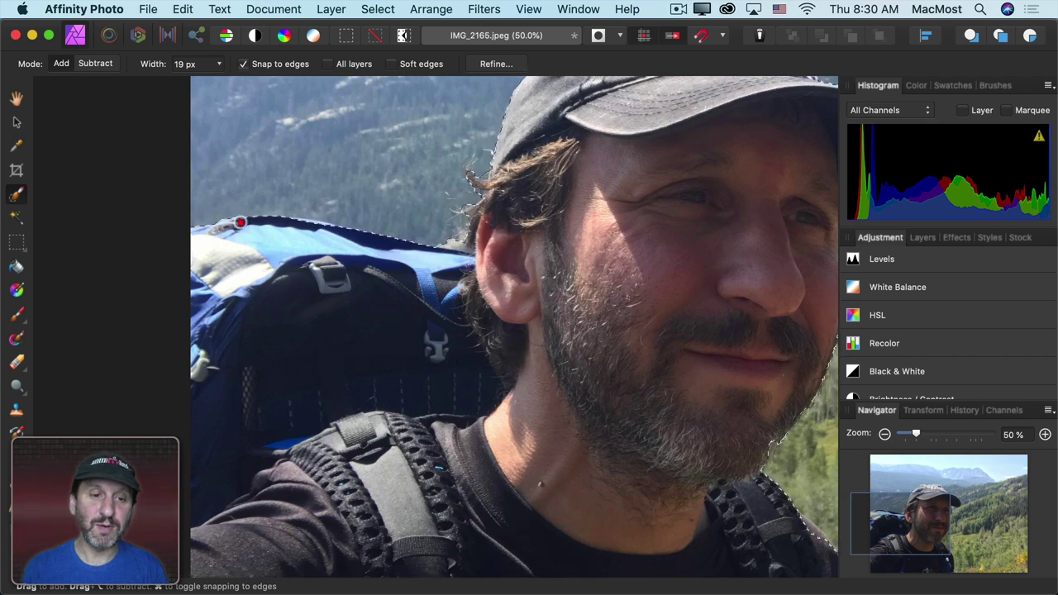
scroll(385, 307, "down", 6)
scroll(385, 307, "right", 8)
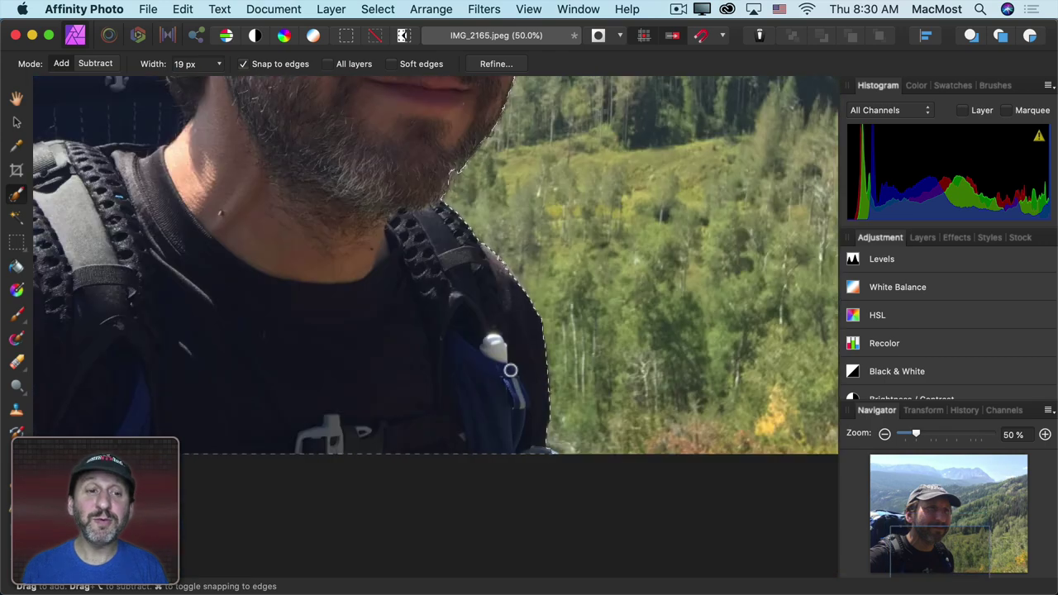
scroll(377, 287, "up", 10)
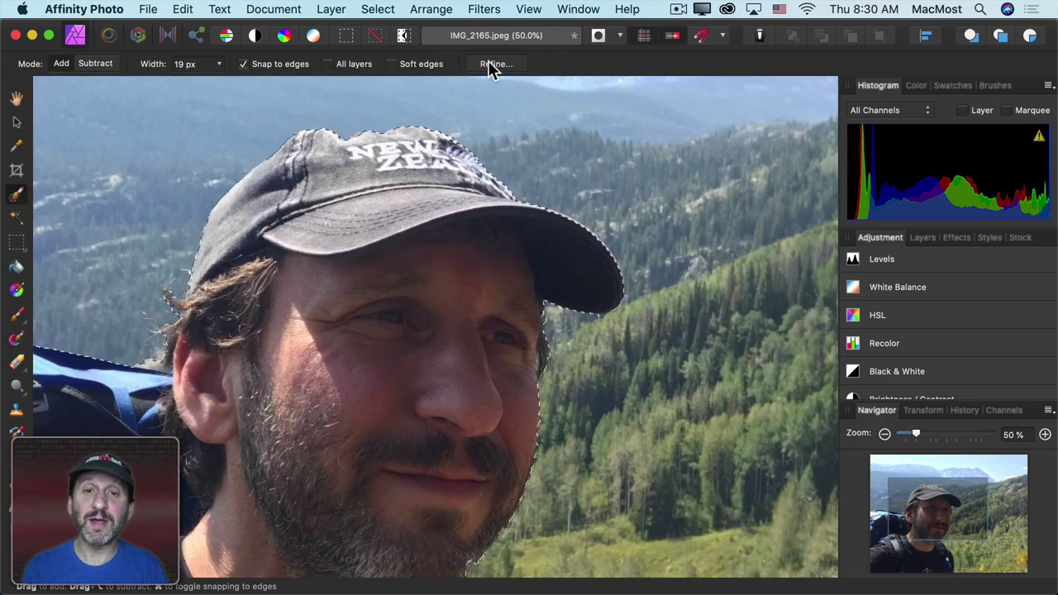
Open Refine Selection, move its panel off the face, and preview the cut-out against black, then white.
left_click(494, 63)
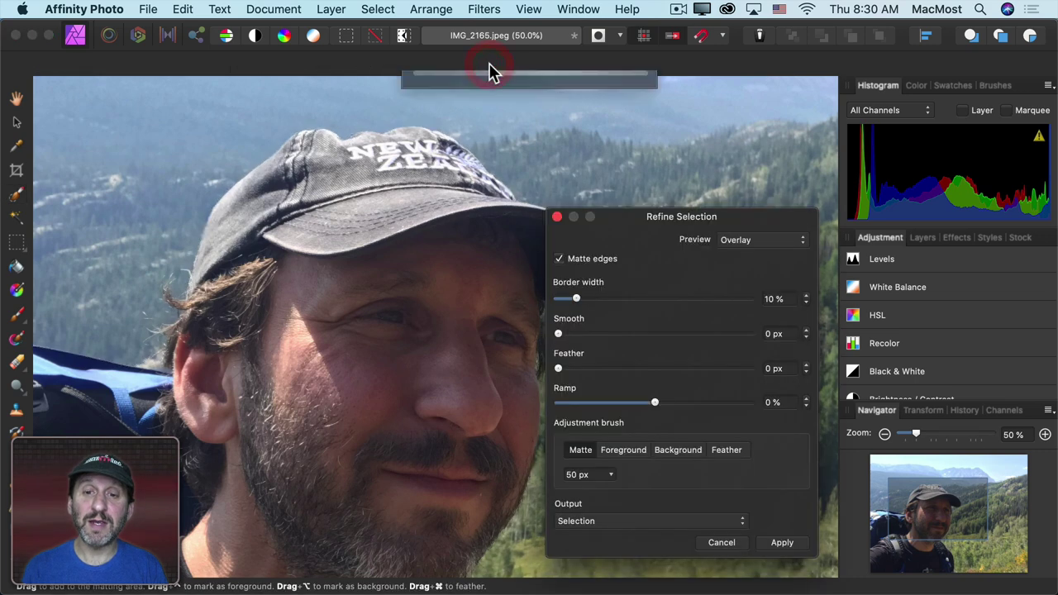
mouse_move(619, 218)
left_mouse_down()
mouse_move(740, 162)
mouse_move(760, 102)
left_mouse_up()
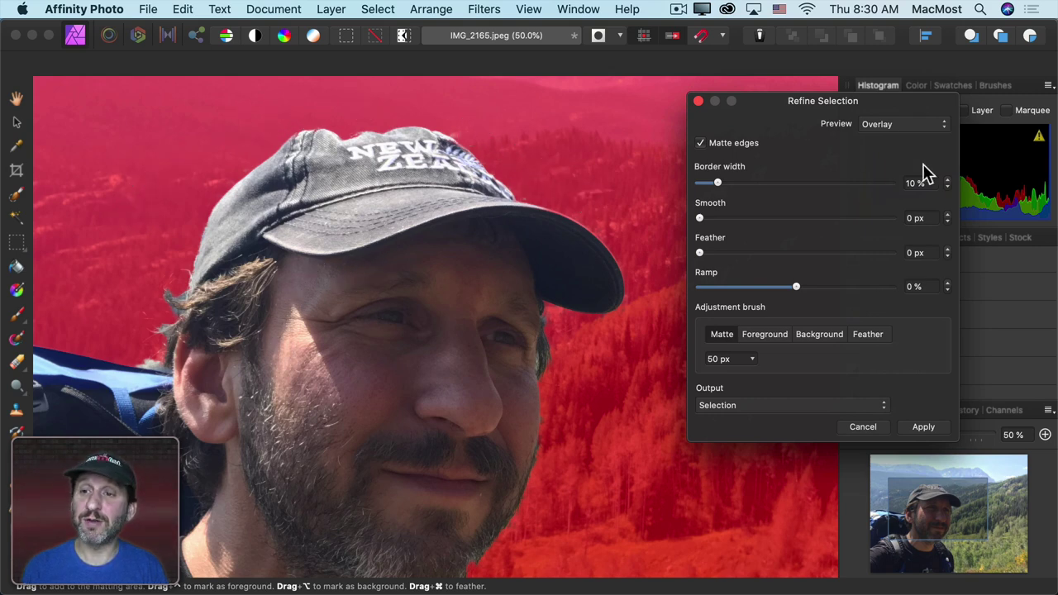
left_click(903, 133)
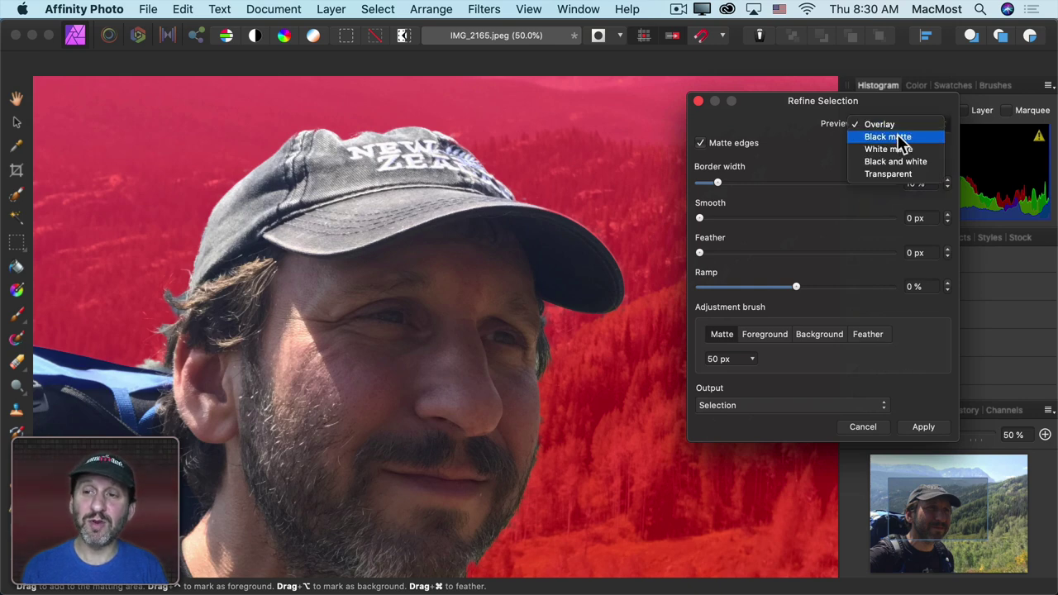
left_click(896, 136)
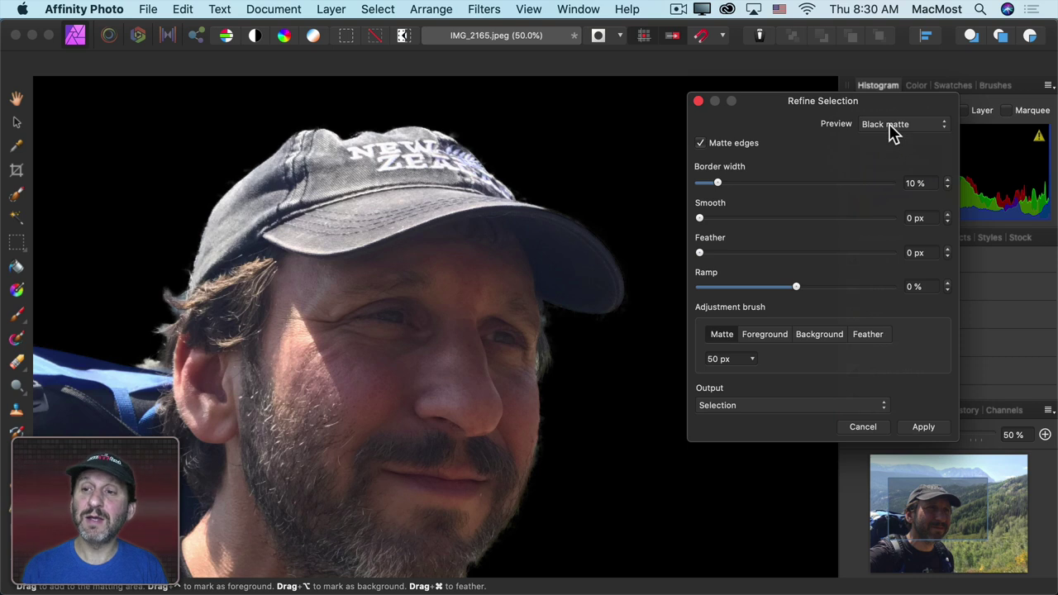
left_click(892, 134)
left_click(893, 140)
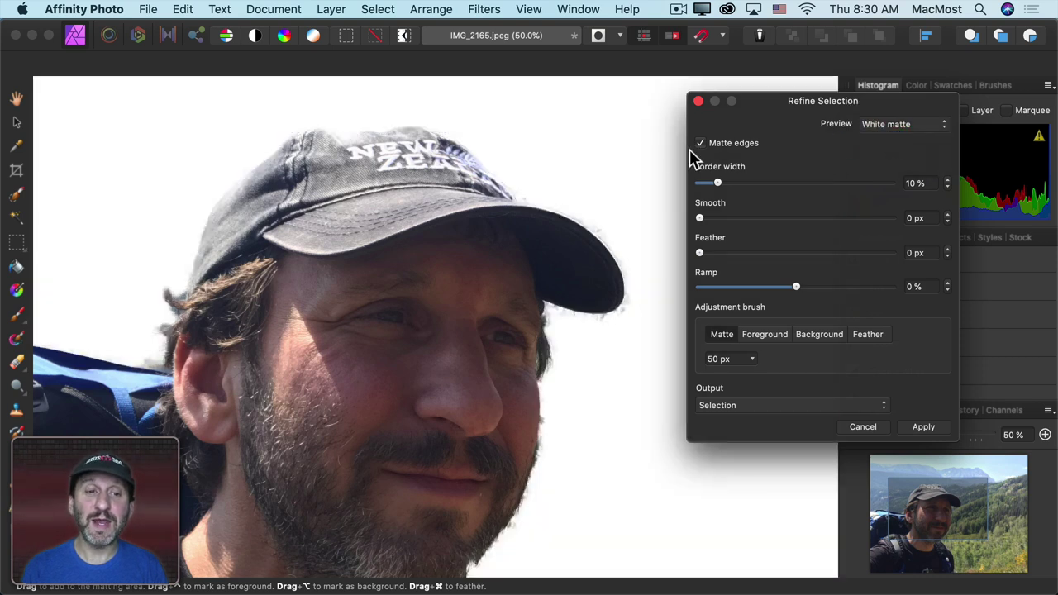
Cycle the preview through Black and white and Transparent, ending on Overlay.
left_click(917, 124)
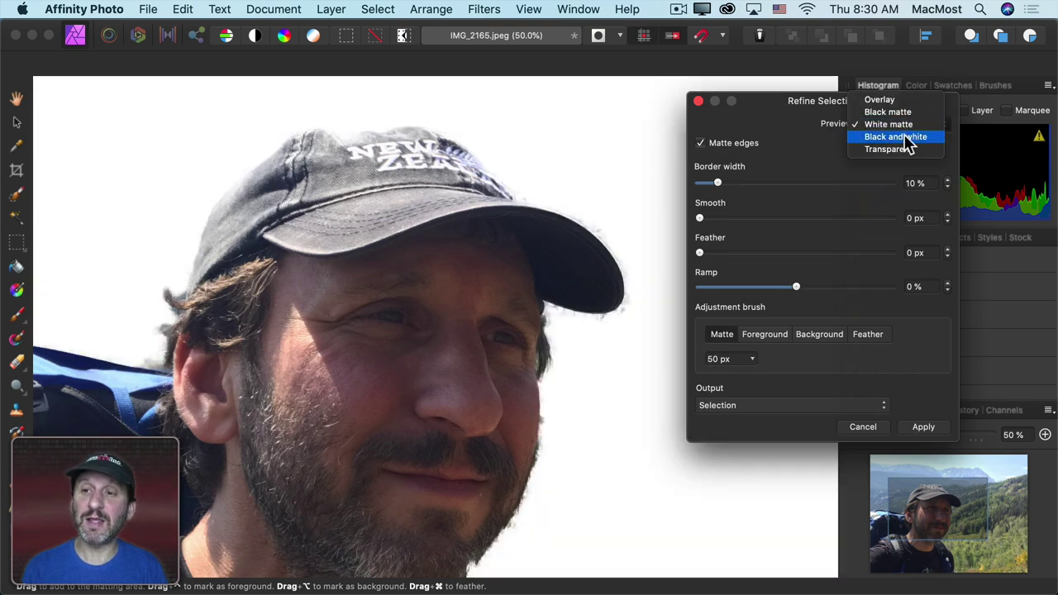
left_click(908, 139)
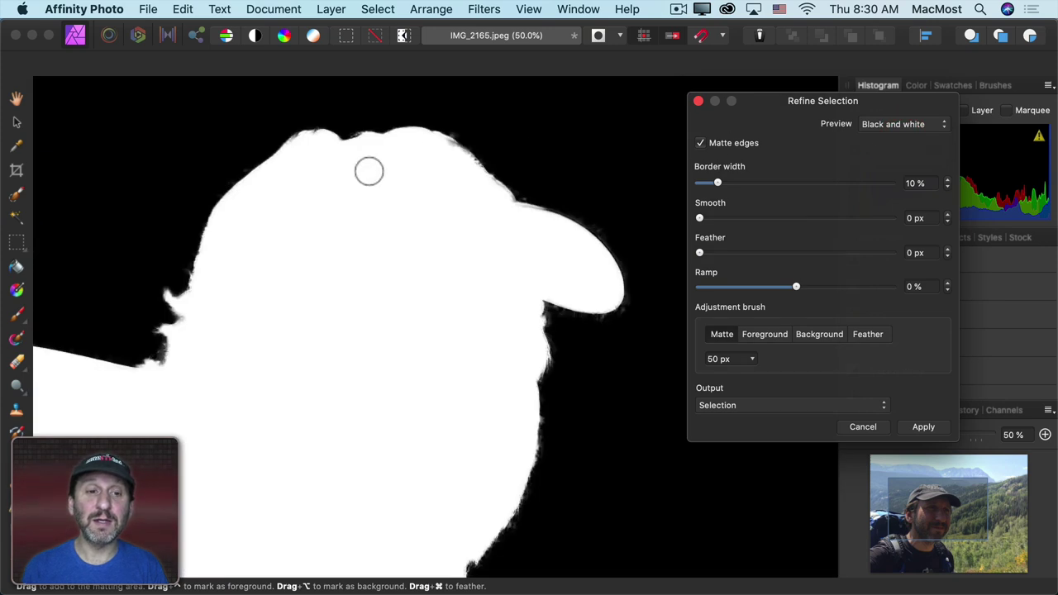
left_click(874, 126)
left_click(877, 137)
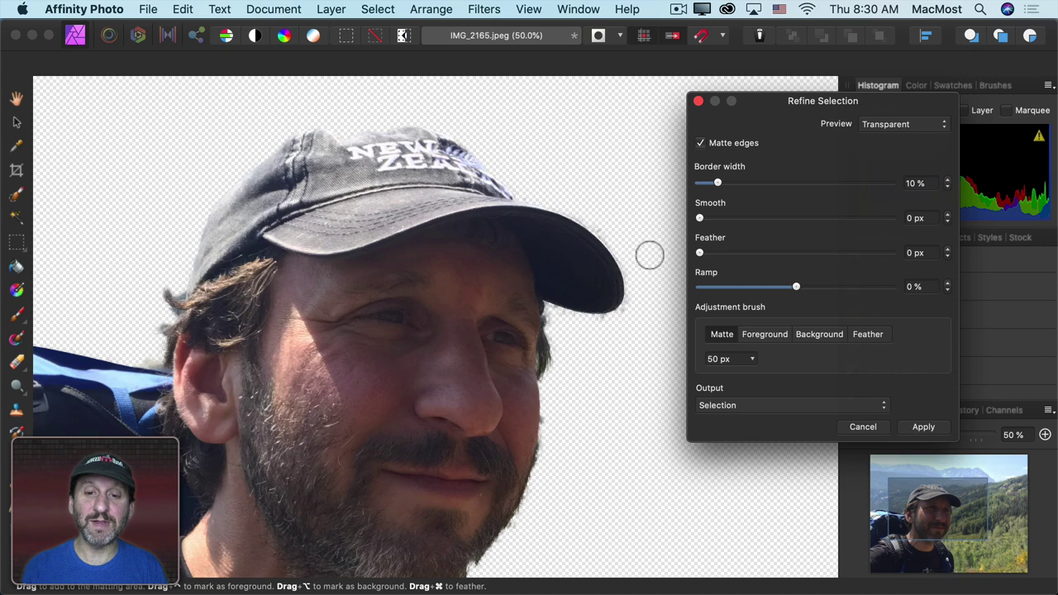
left_click(907, 132)
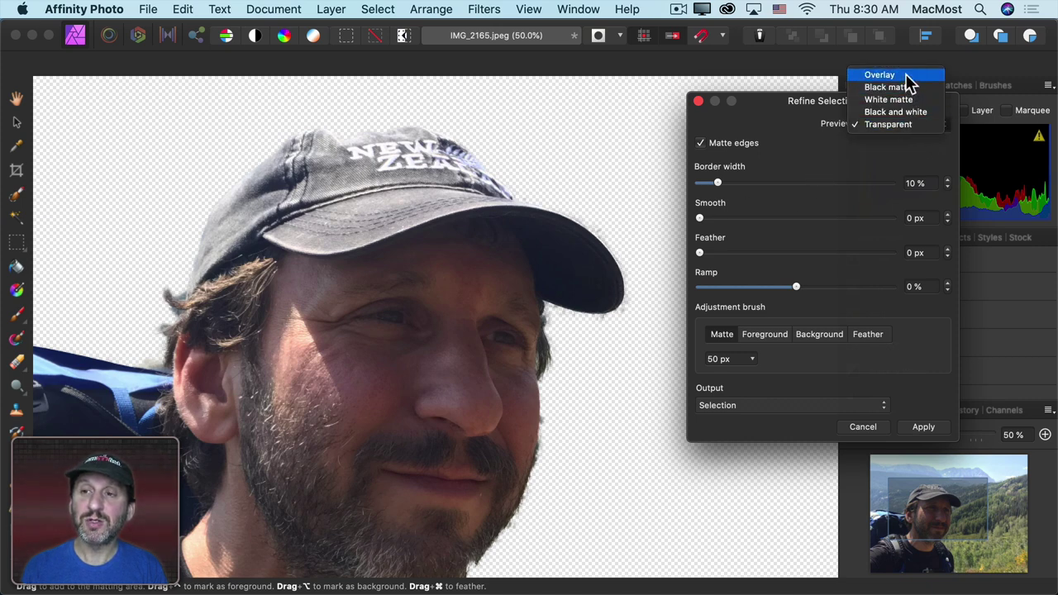
left_click(903, 75)
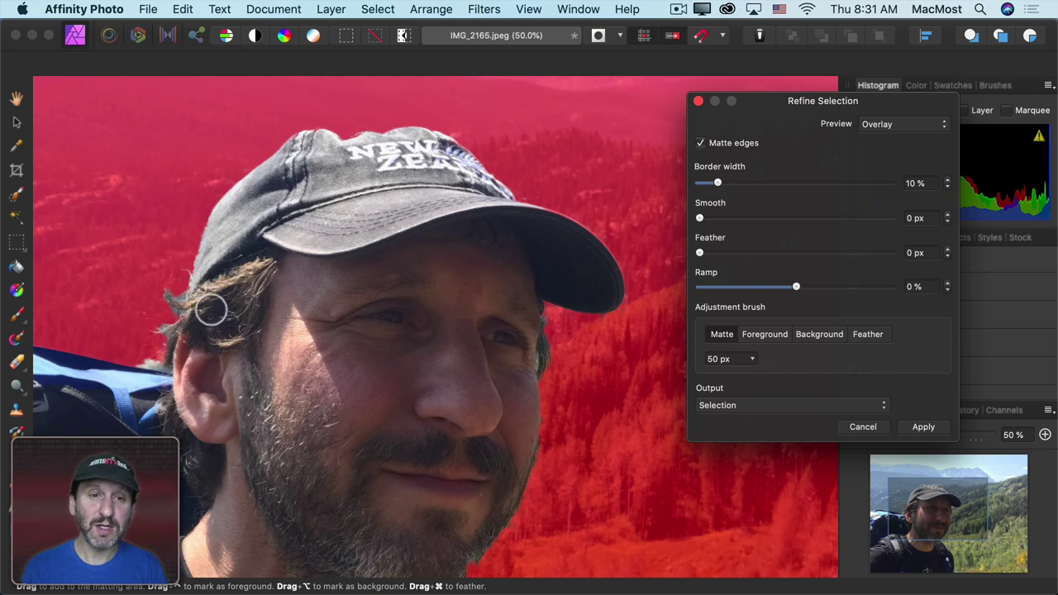
Zoom to 100% and paint the wispy hair edge beside the ear into the matting area.
key("super+equal")
scroll(211, 309, "left", 5)
scroll(211, 310, "up", 2)
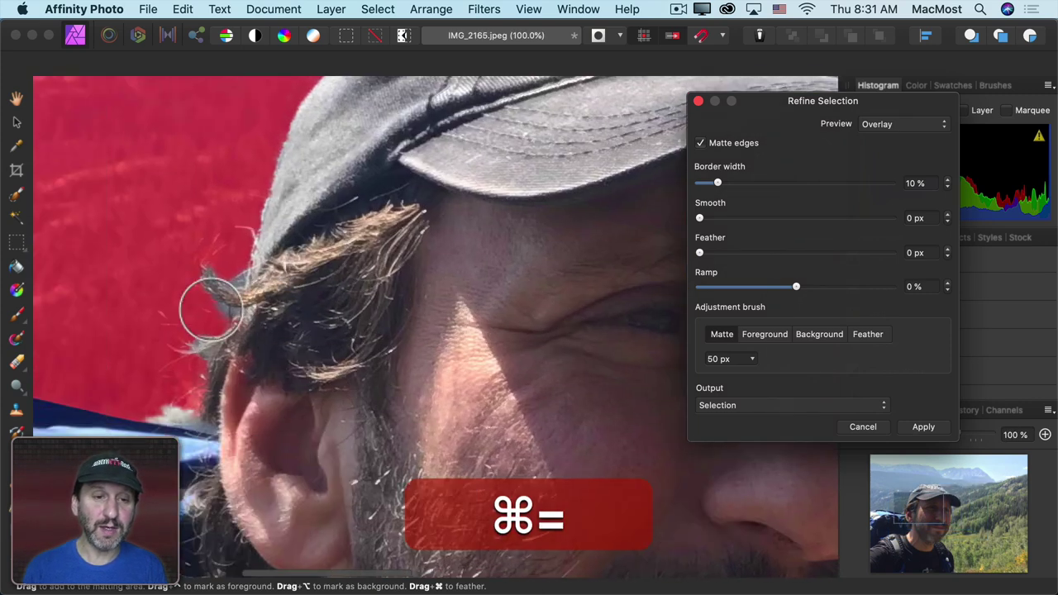
scroll(210, 310, "right", 3)
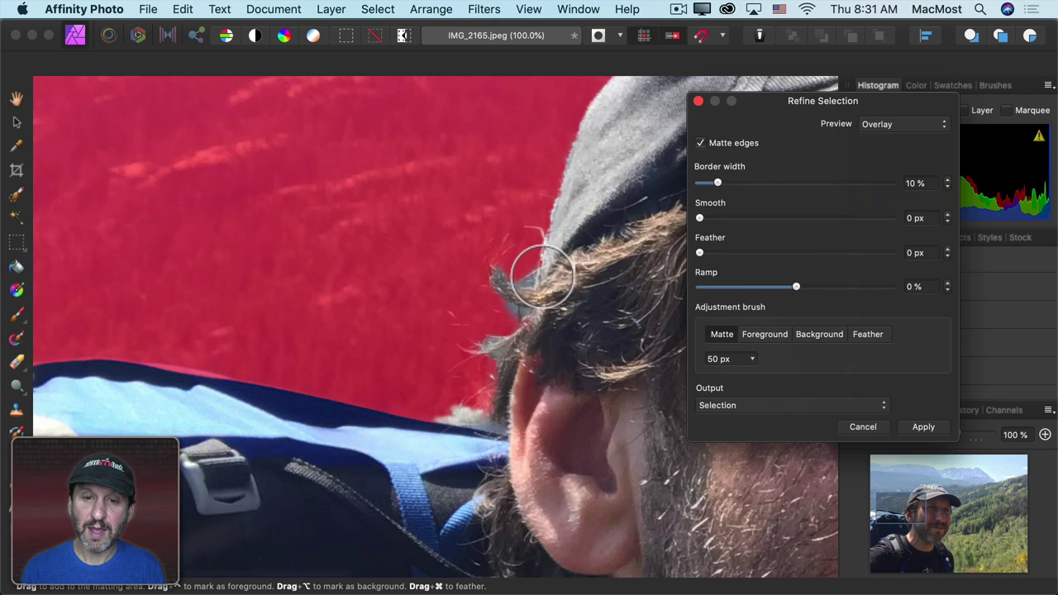
left_click(549, 271)
mouse_move(550, 271)
left_mouse_down()
mouse_move(505, 279)
mouse_move(485, 267)
mouse_move(523, 326)
left_mouse_up()
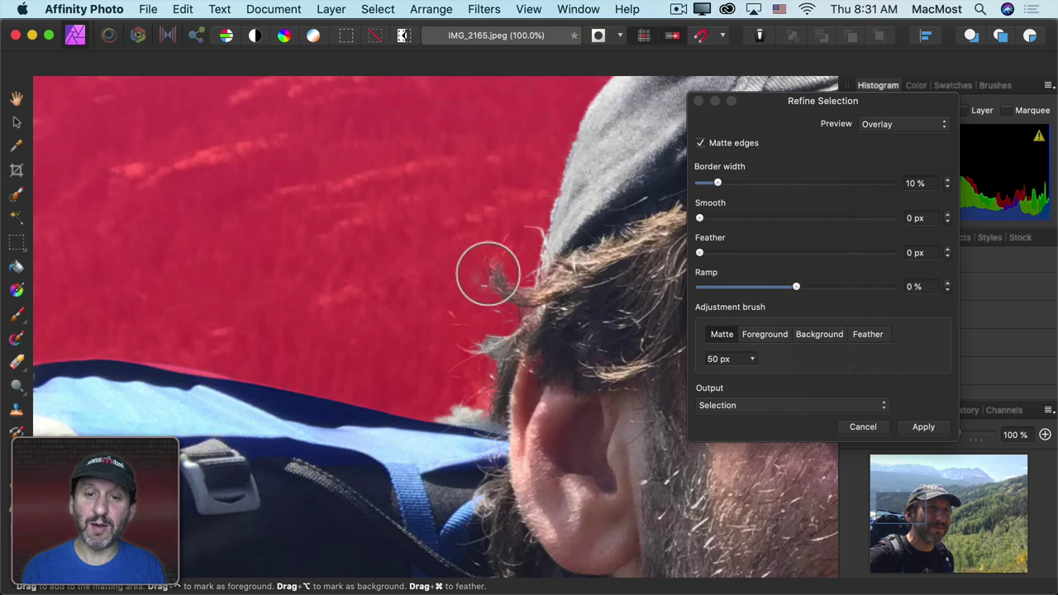
left_click_drag(532, 325, 486, 345)
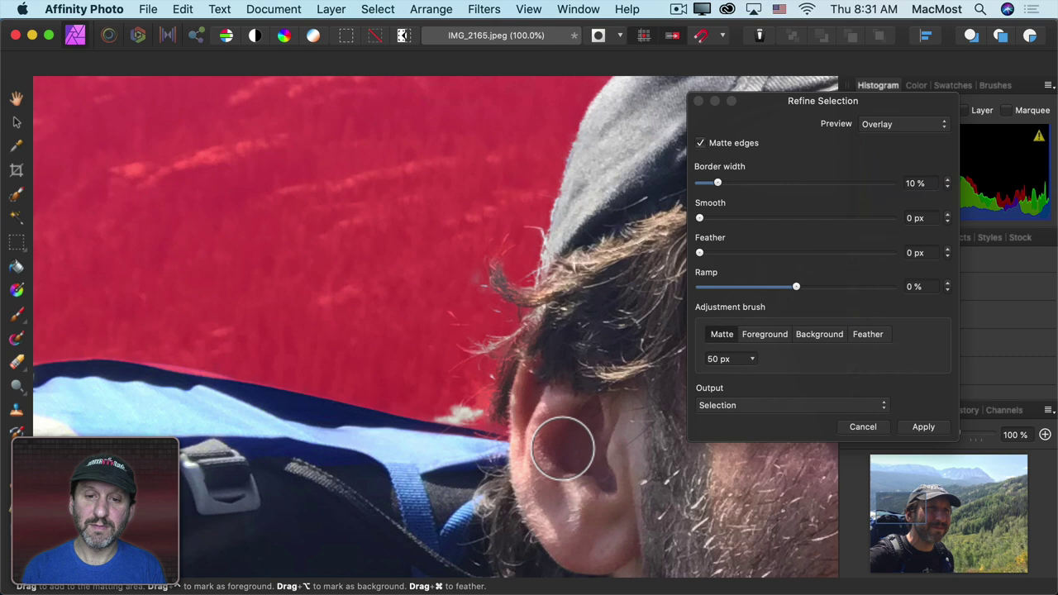
scroll(562, 448, "right", 5)
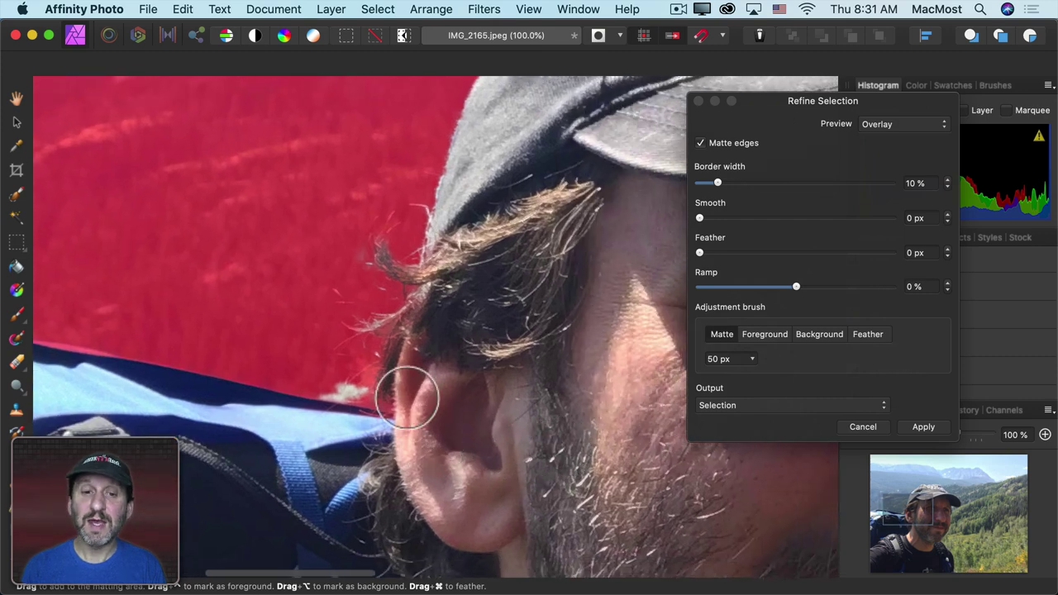
Set Preview to Black matte and mark the white fluff around the ear as background.
left_click(897, 131)
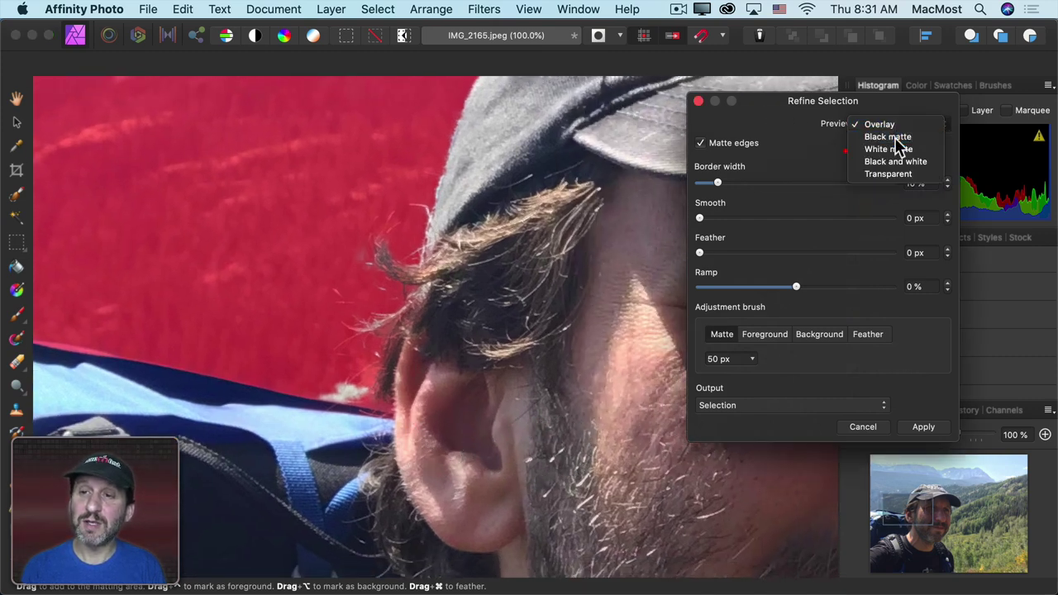
left_click(899, 138)
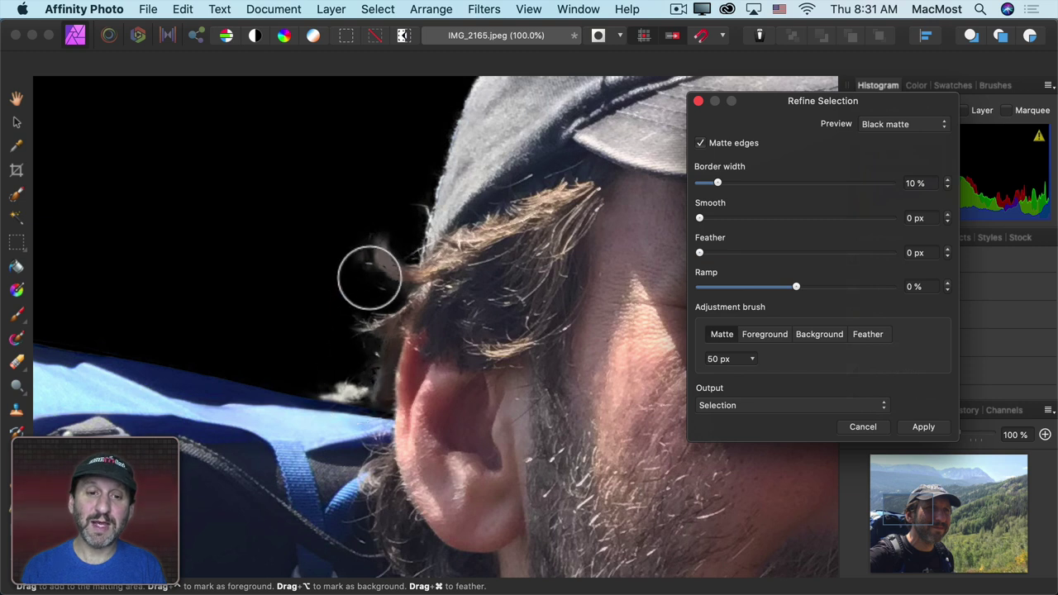
left_click(819, 334)
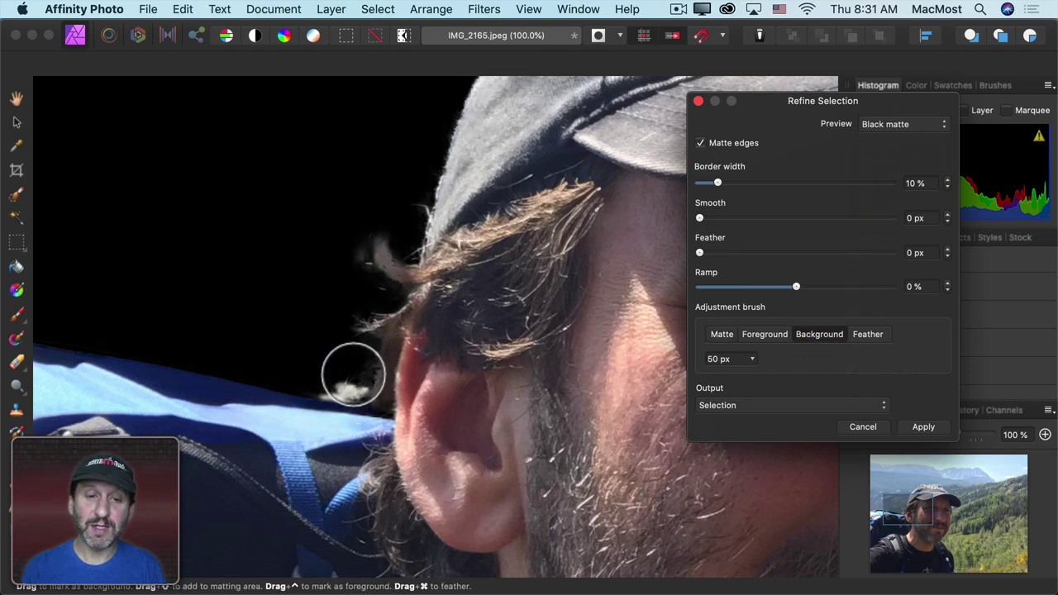
mouse_move(349, 372)
left_mouse_down()
mouse_move(322, 383)
mouse_move(357, 380)
left_mouse_up()
left_click_drag(352, 307, 354, 257)
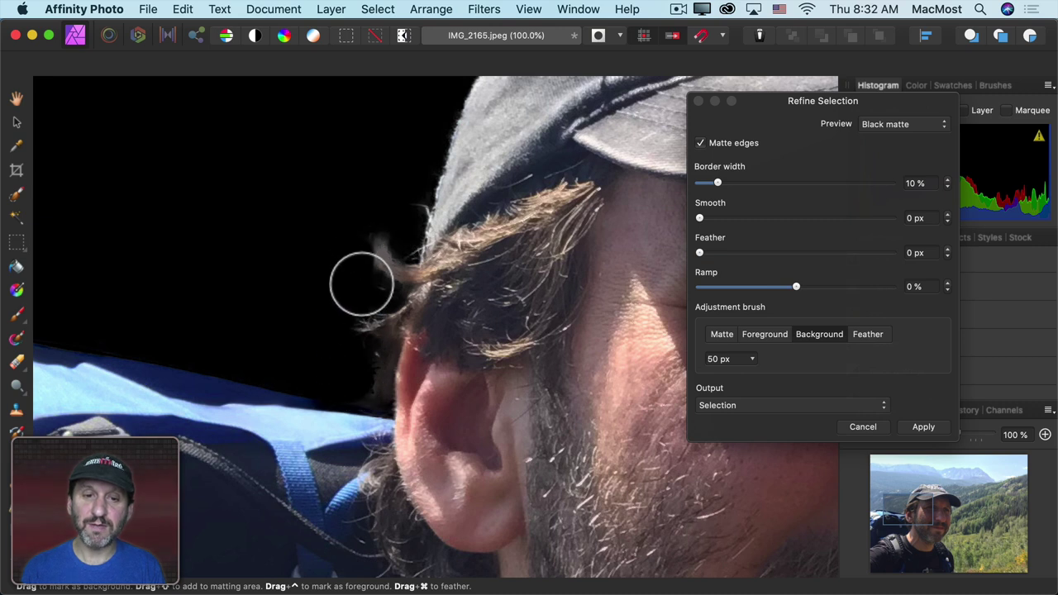
left_click_drag(372, 293, 374, 293)
left_click(720, 333)
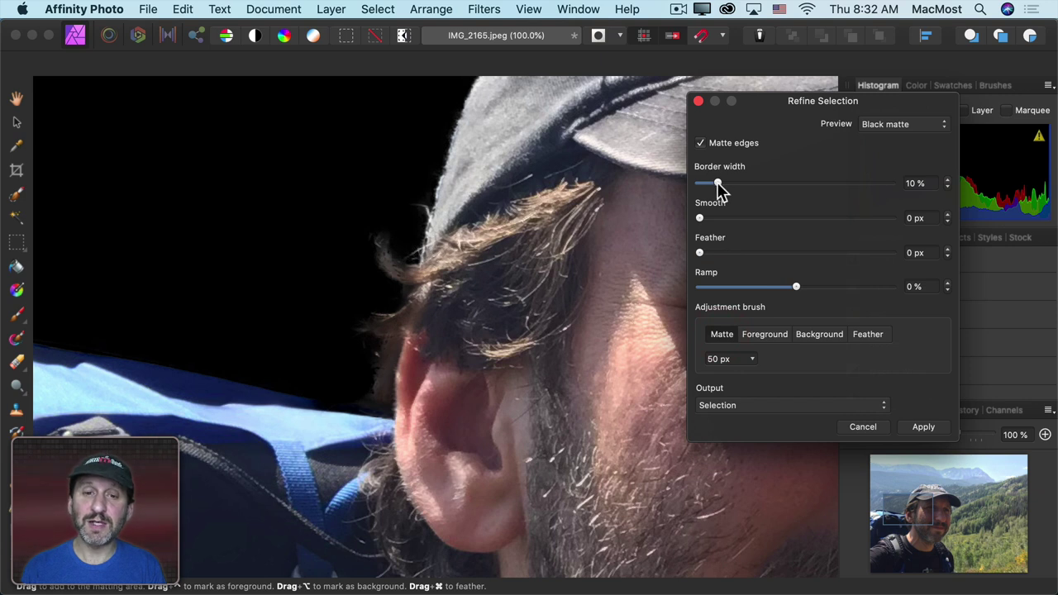
left_click_drag(716, 181, 777, 183)
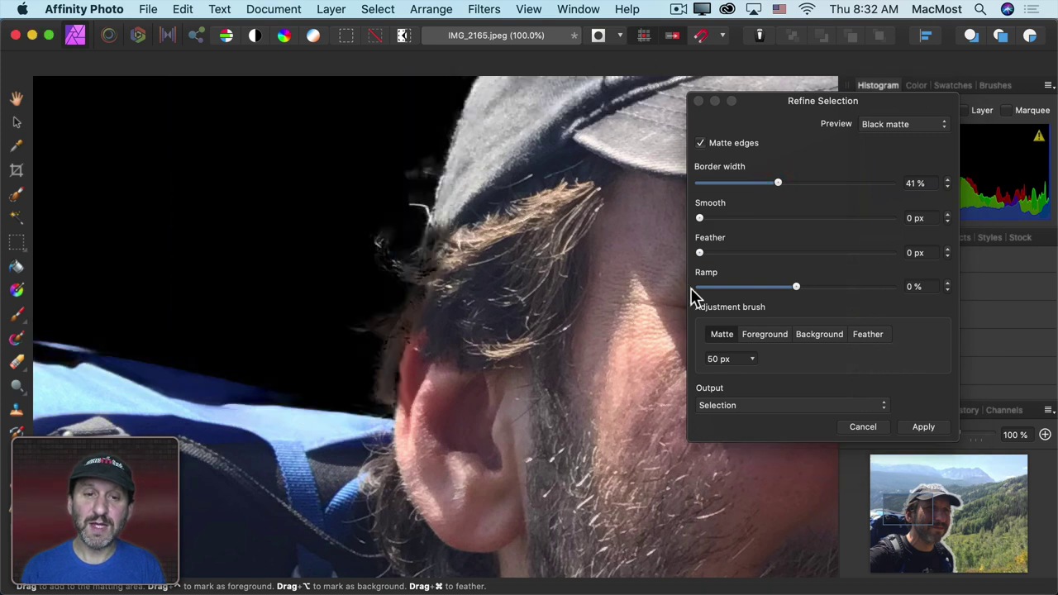
key("super")
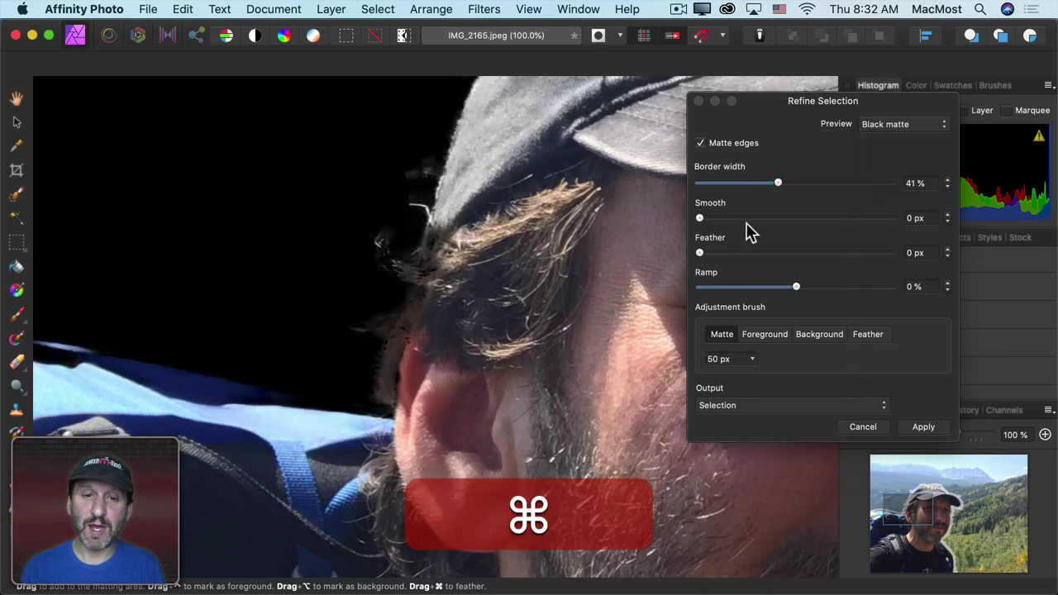
key("super+z")
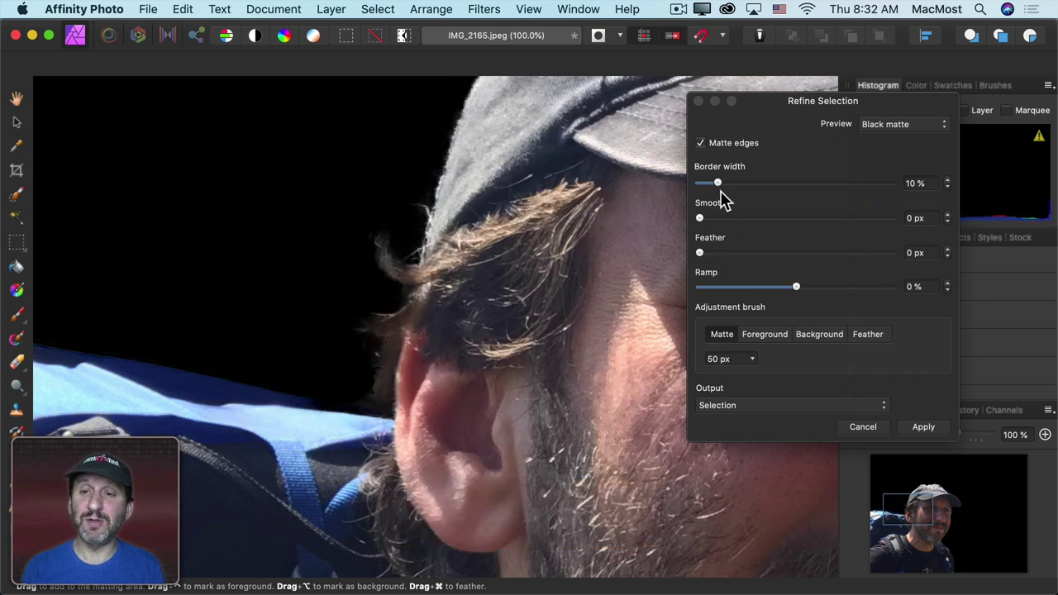
left_click_drag(699, 219, 828, 223)
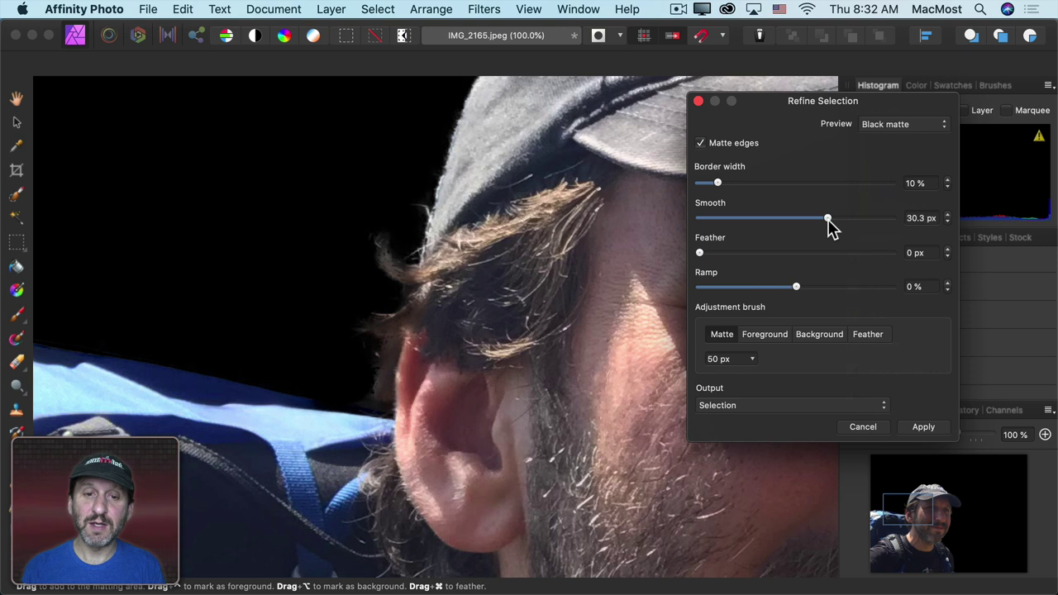
key("super+z")
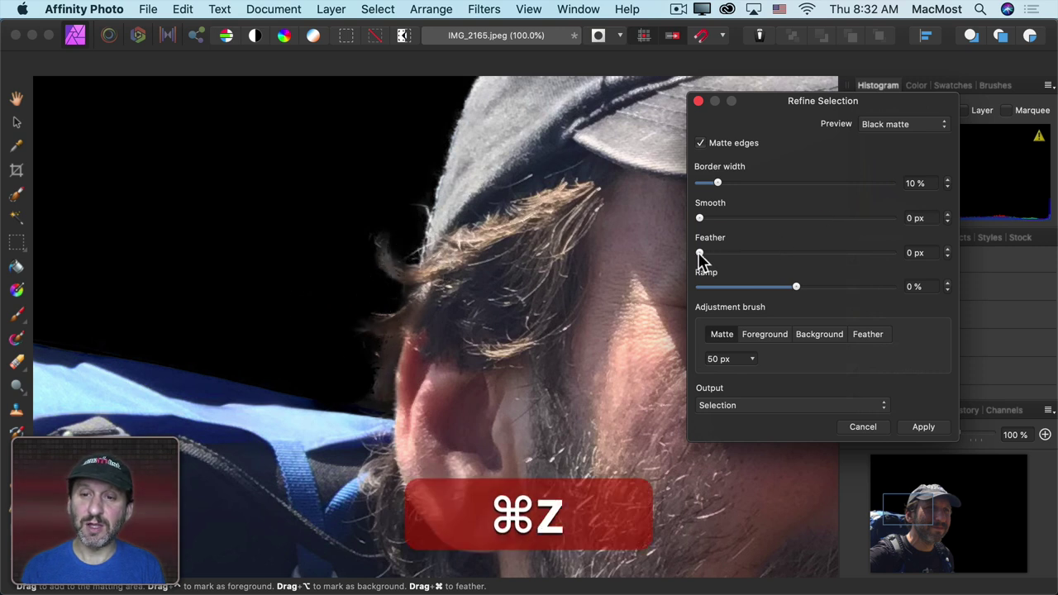
left_click_drag(699, 253, 827, 254)
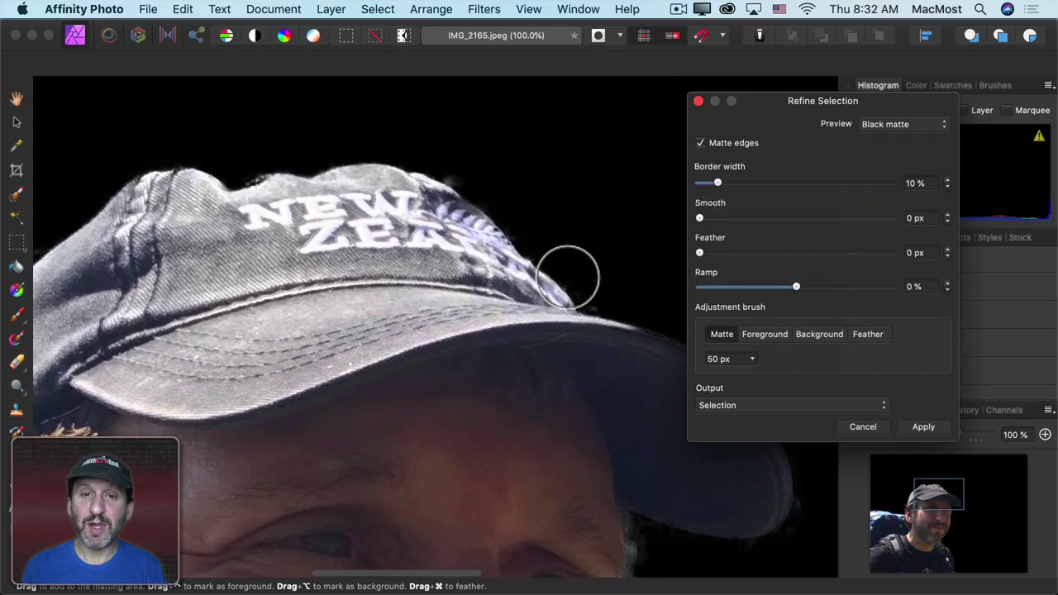
Refine the matte along the hat's edge and mark a nearby patch as background.
left_click_drag(568, 277, 452, 167)
left_click(814, 336)
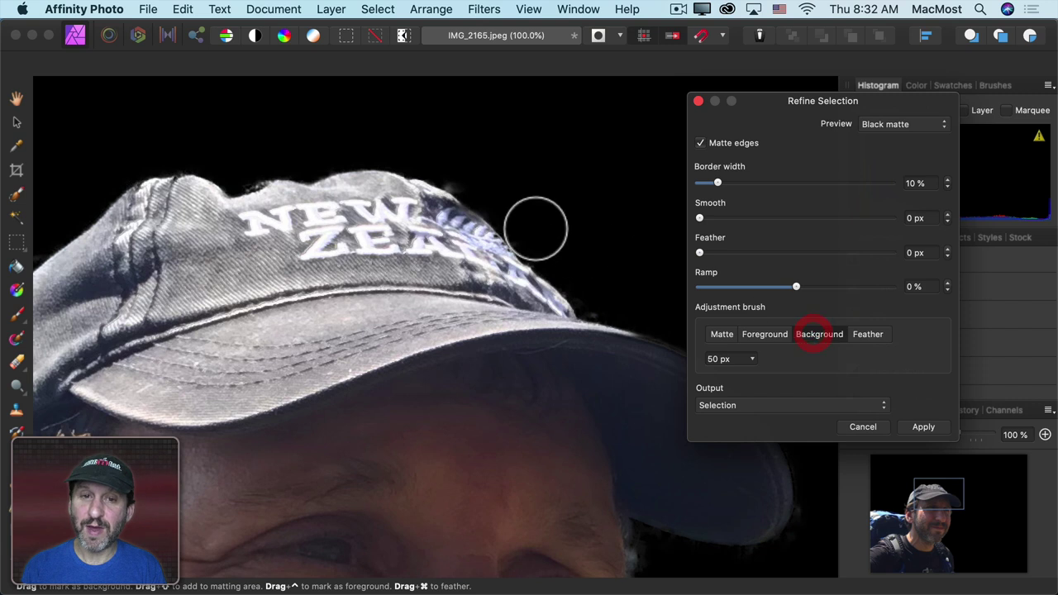
left_click_drag(455, 176, 463, 173)
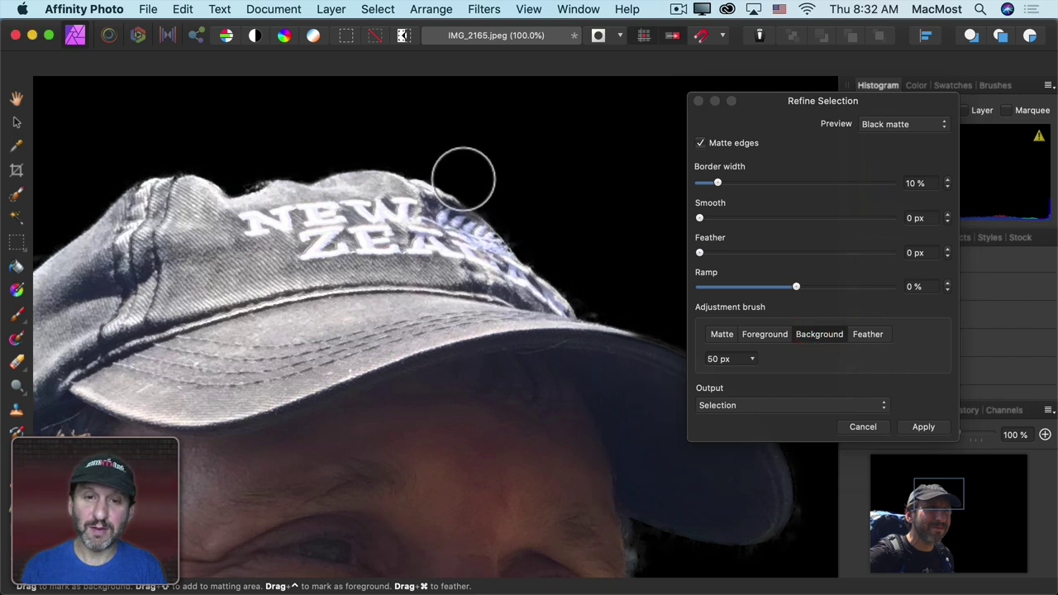
scroll(621, 231, "down", 4)
scroll(621, 231, "right", 5)
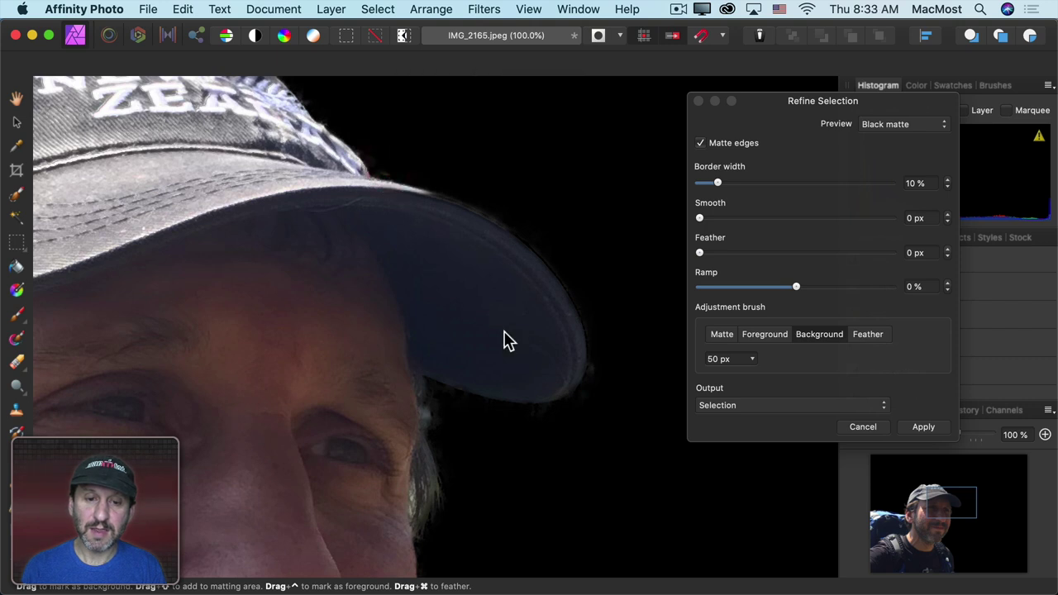
scroll(503, 338, "down", 5)
Paint matting along the beard and neck edge, undoing a stray stroke by the cheek.
left_click(722, 334)
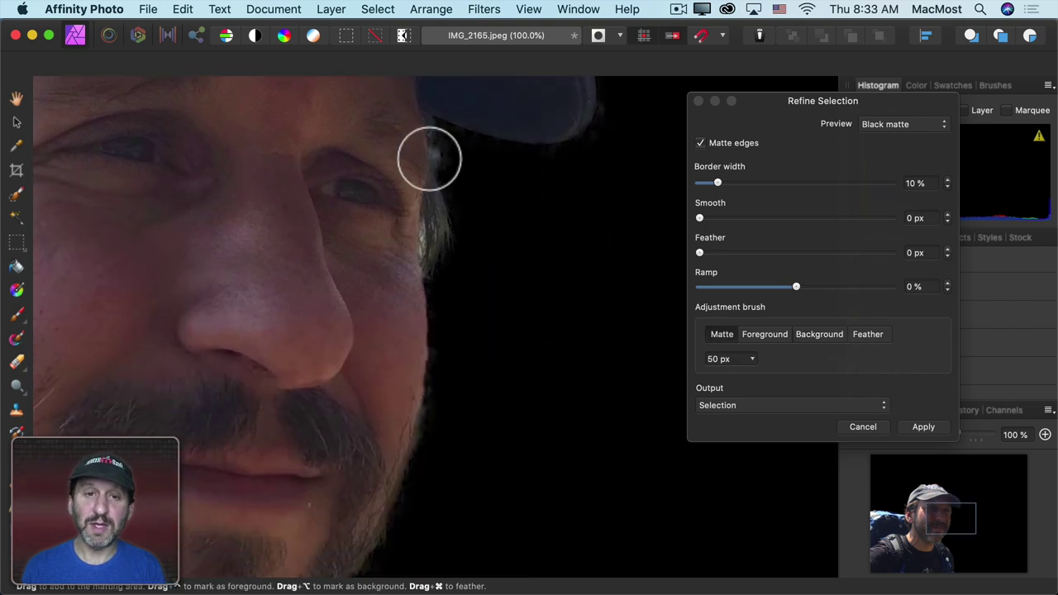
mouse_move(427, 156)
left_mouse_down()
mouse_move(439, 206)
mouse_move(429, 276)
mouse_move(413, 298)
left_mouse_up()
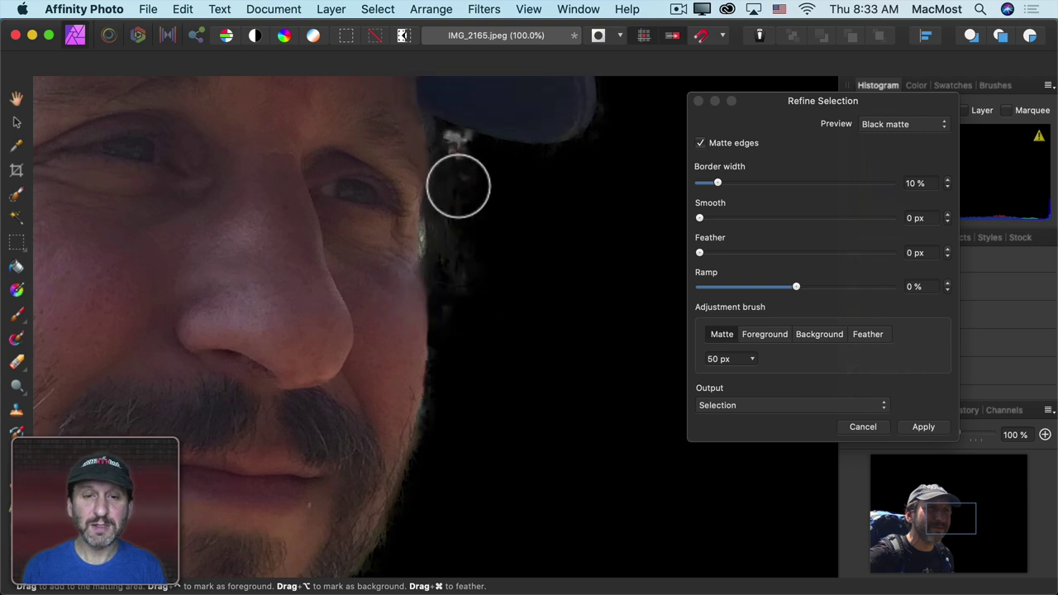
key("super+z")
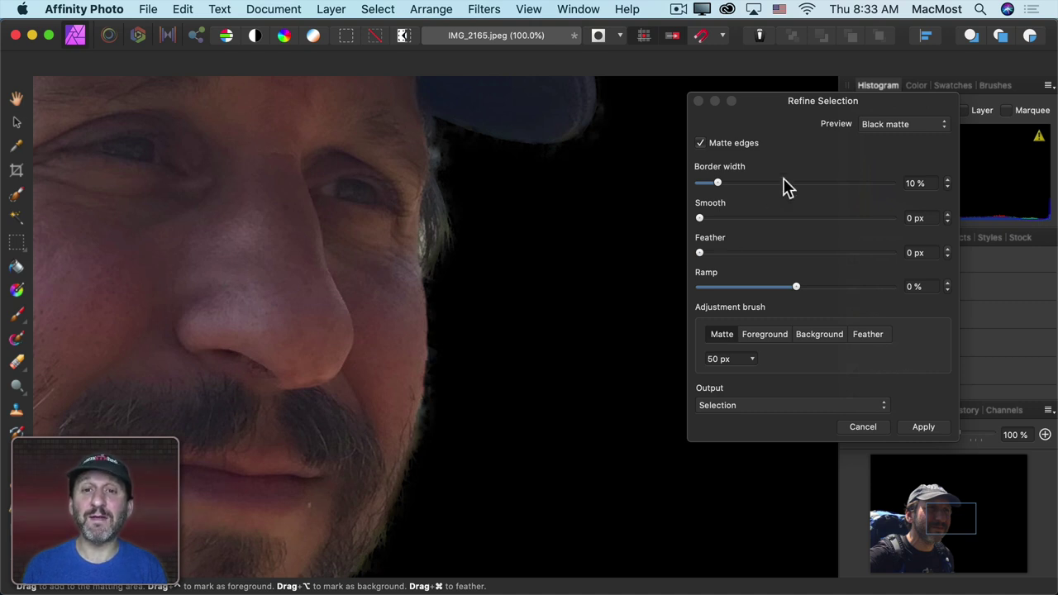
scroll(535, 334, "down", 5)
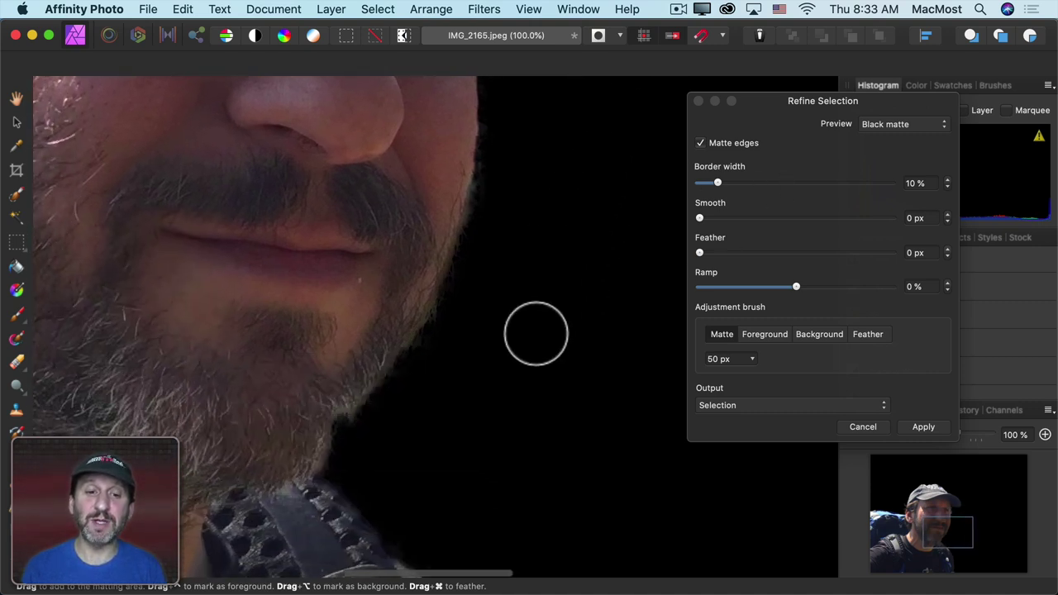
scroll(536, 334, "down", 4)
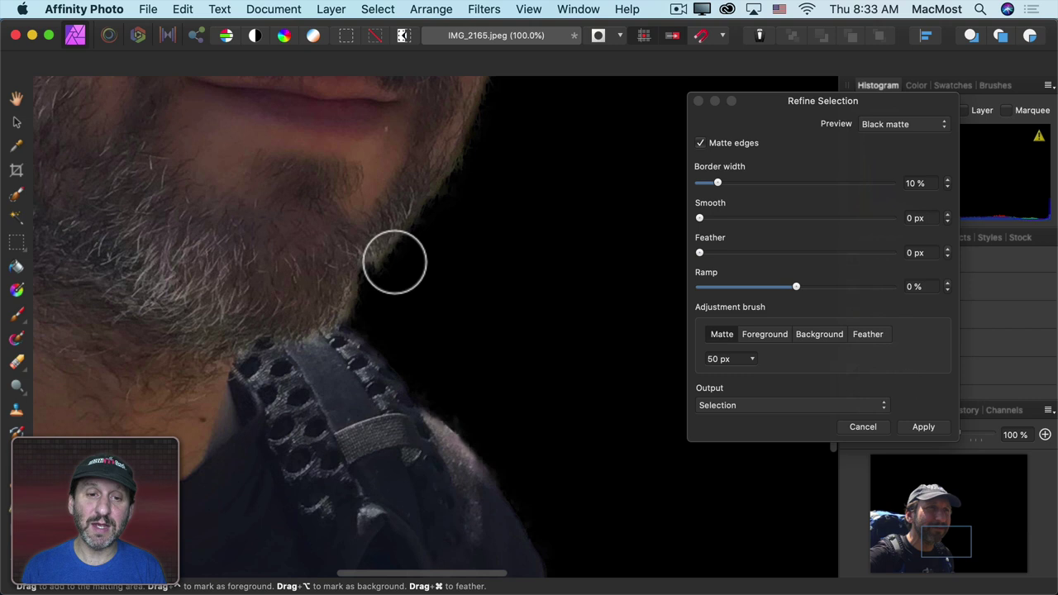
mouse_move(391, 248)
left_mouse_down()
mouse_move(366, 265)
mouse_move(337, 330)
left_mouse_up()
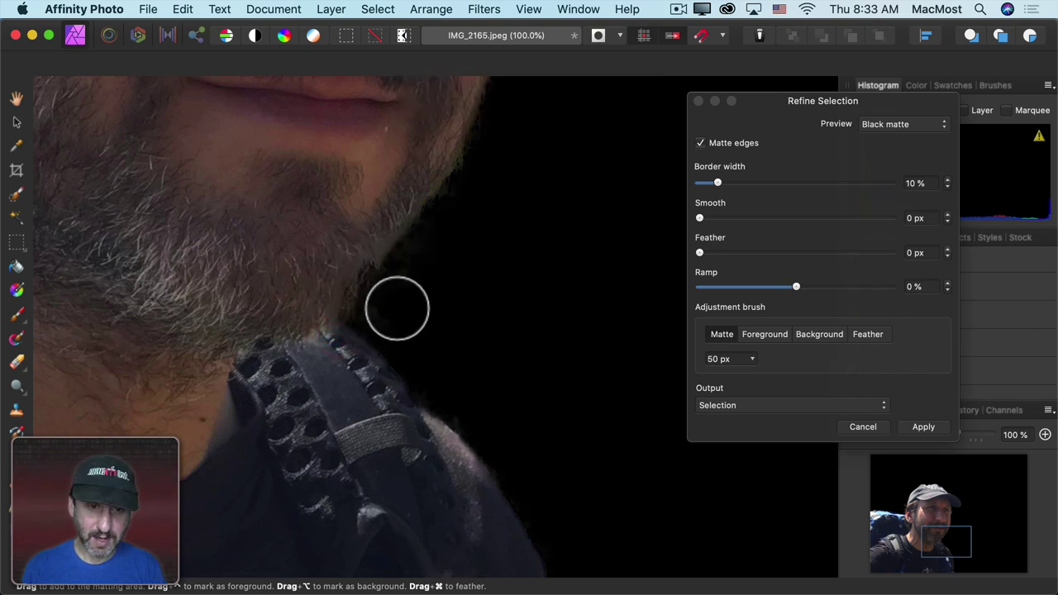
scroll(399, 352, "down", 5)
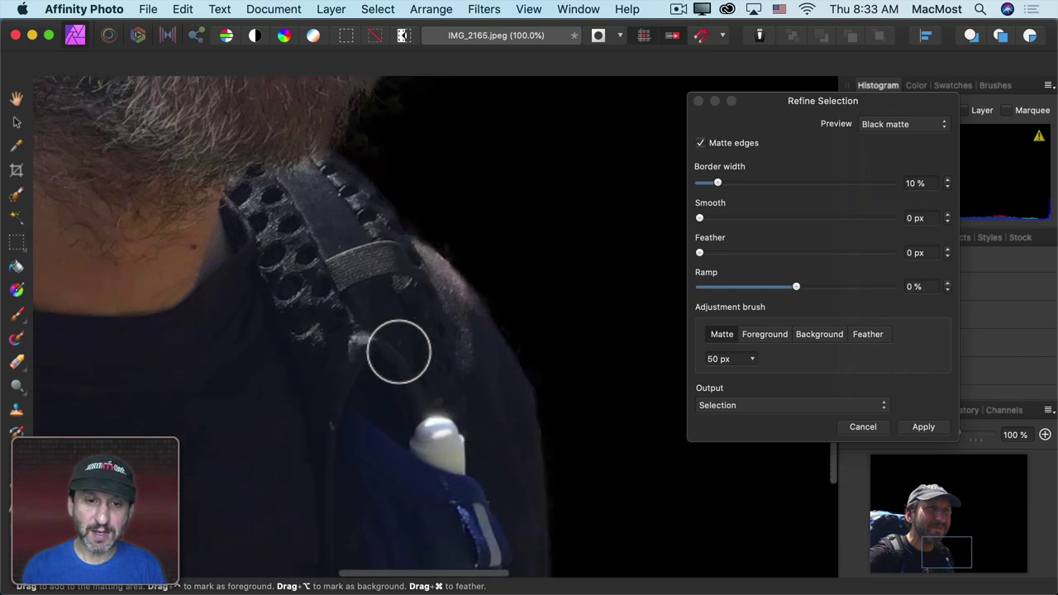
scroll(399, 352, "down", 10)
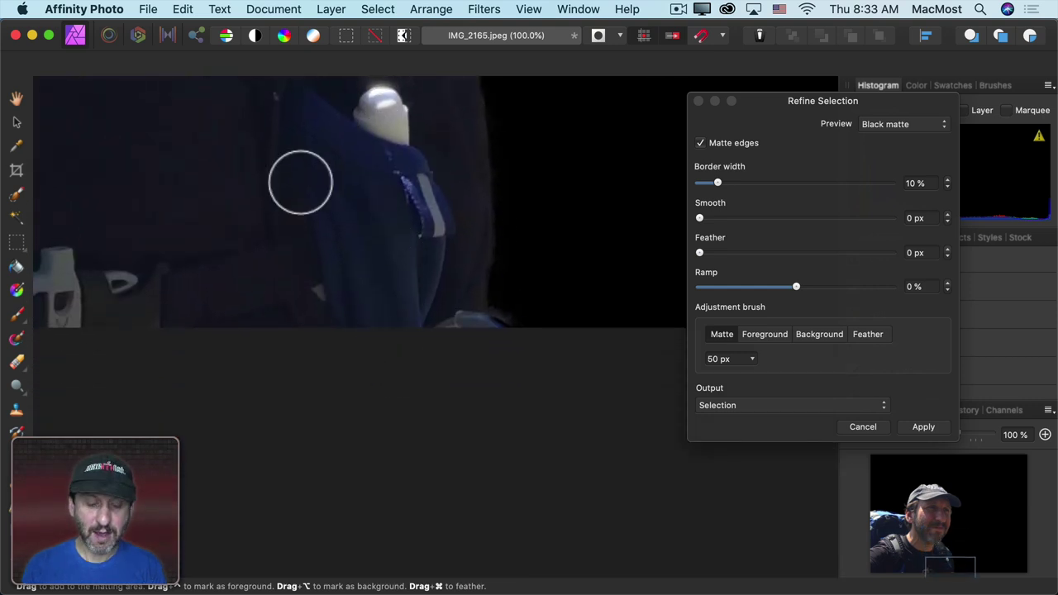
Zoom out, switch the preview from Overlay to Transparent, and set Output to New layer.
key("super+minus")
key("super+minus")
key("super+minus")
key("super+minus")
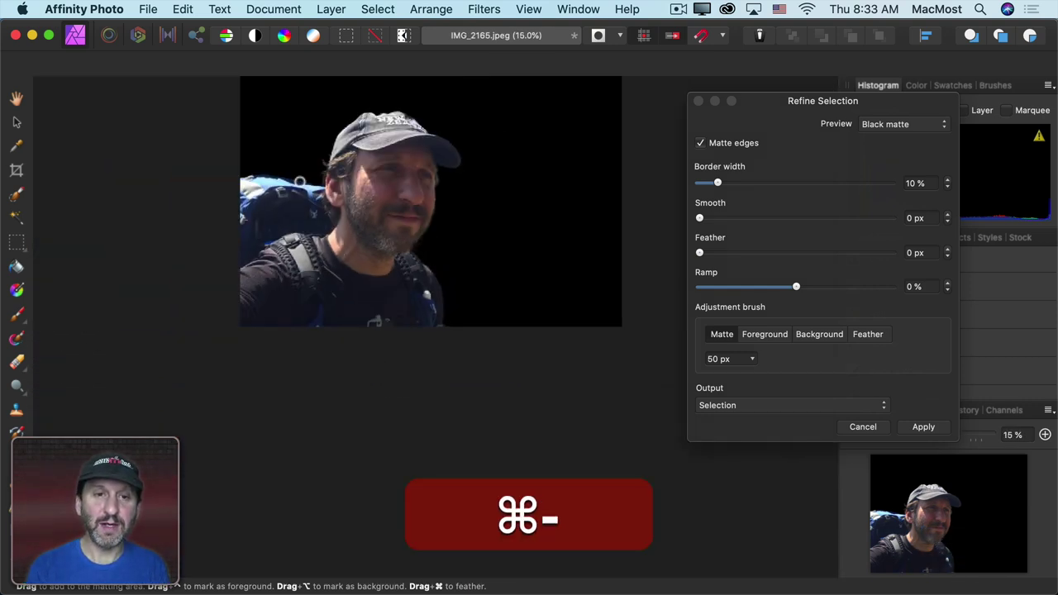
scroll(465, 233, "up", 3)
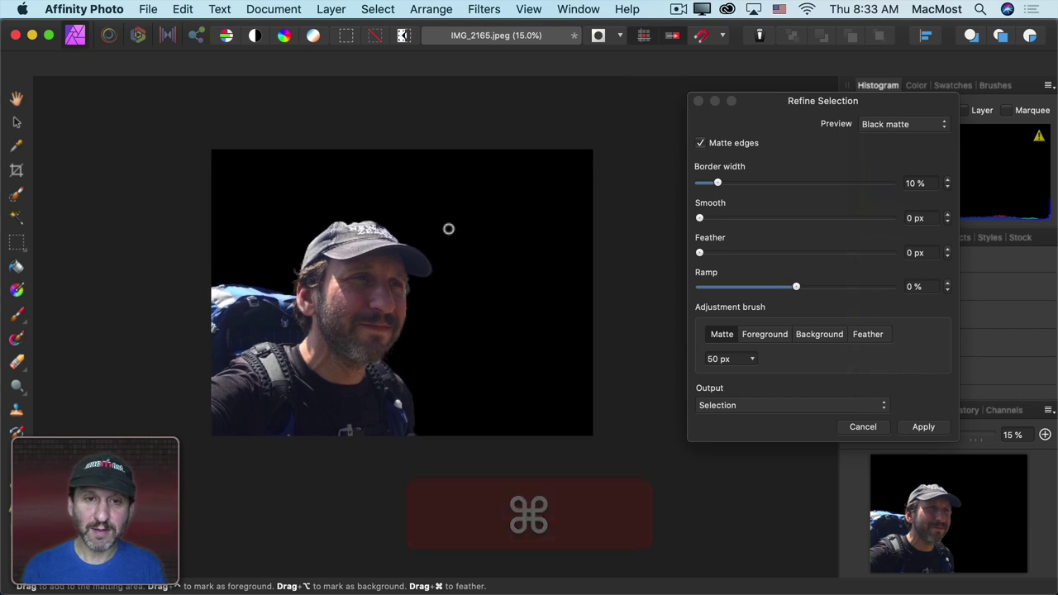
left_click(886, 124)
left_click(885, 112)
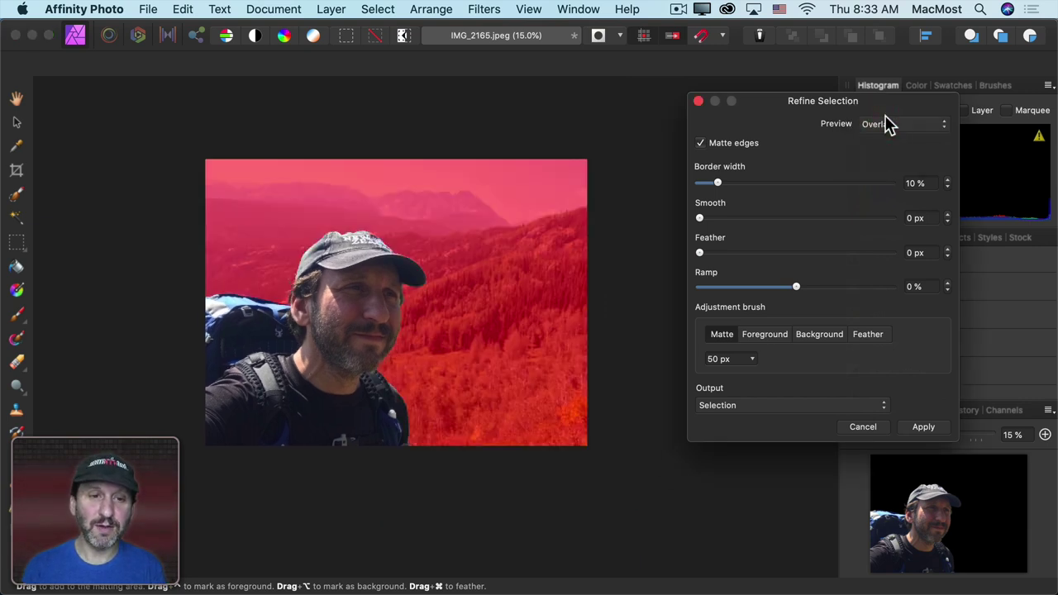
left_click(886, 124)
left_click(891, 174)
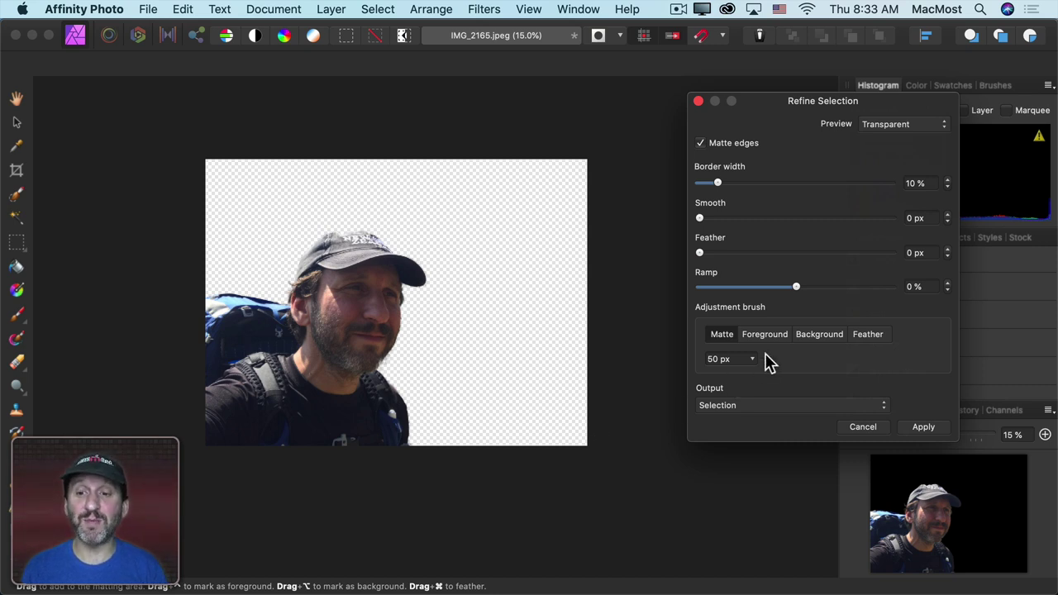
left_click(742, 406)
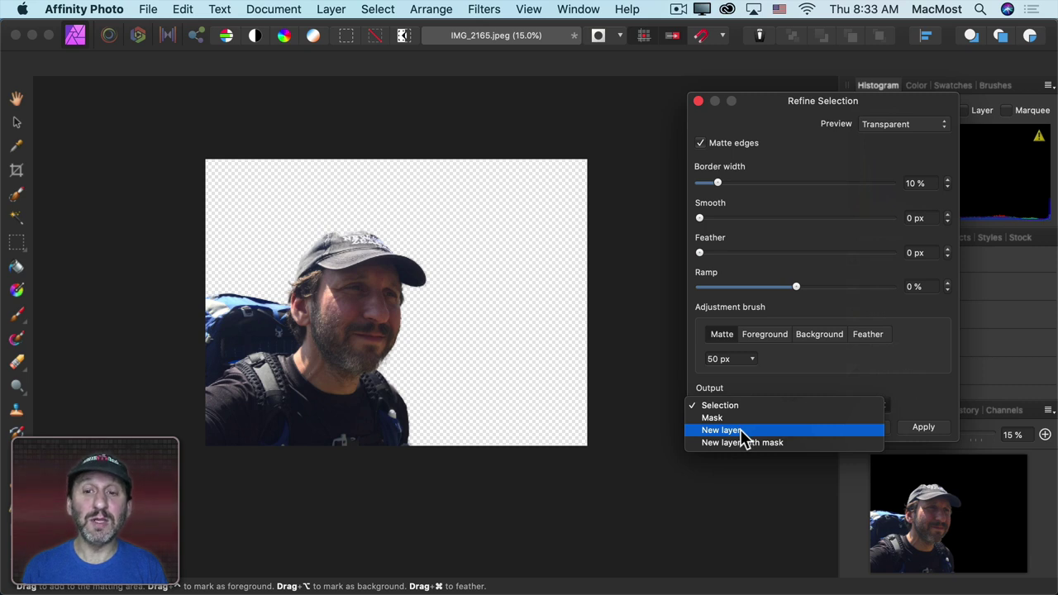
left_click(727, 430)
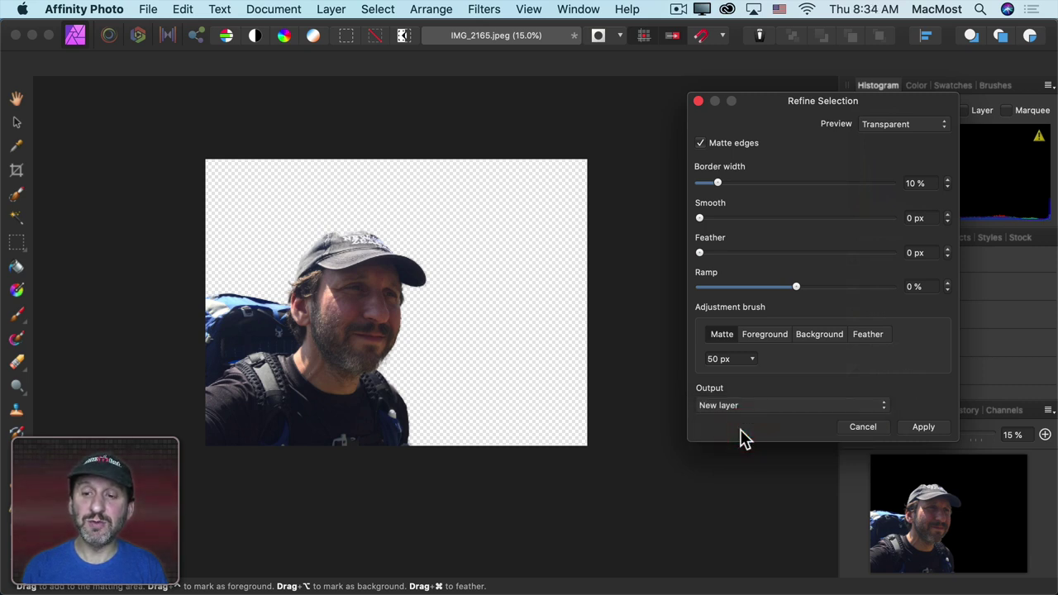
Apply the refinement, make the Background layer visible, and toggle the new Pixel layer's visibility.
left_click(923, 428)
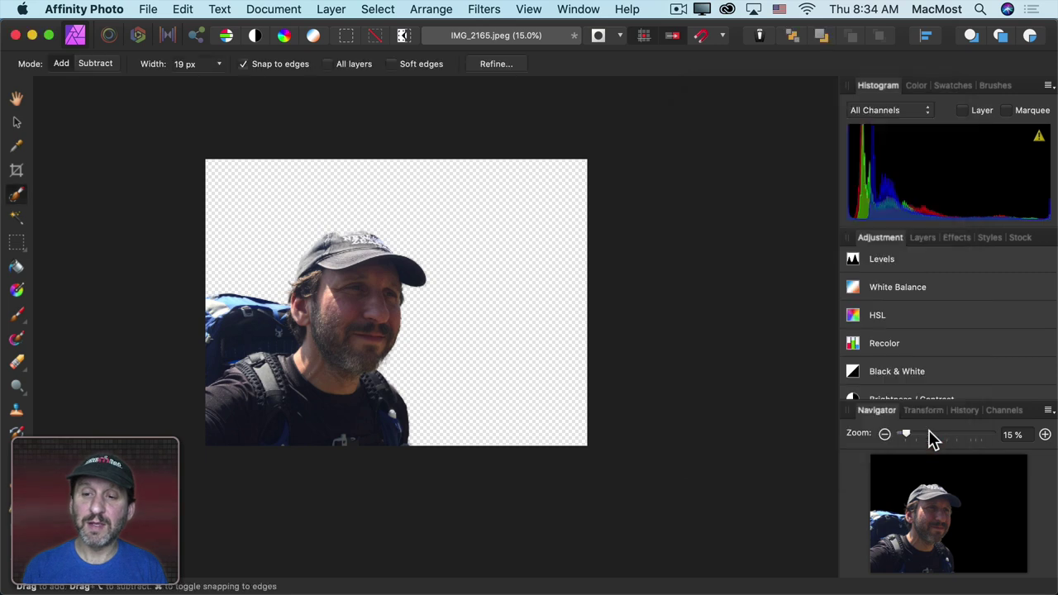
left_click(922, 239)
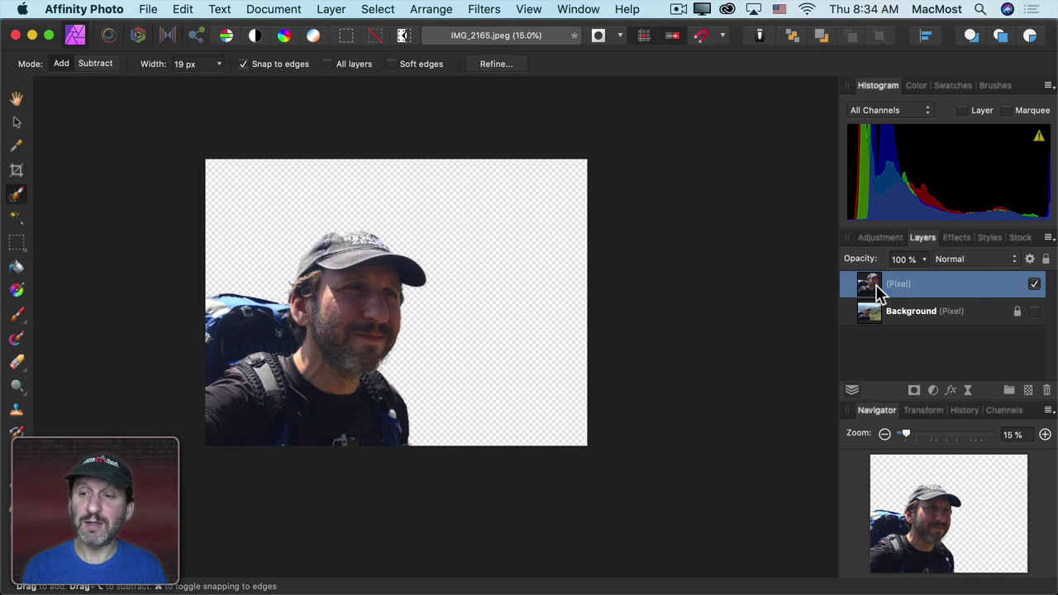
left_click(1035, 312)
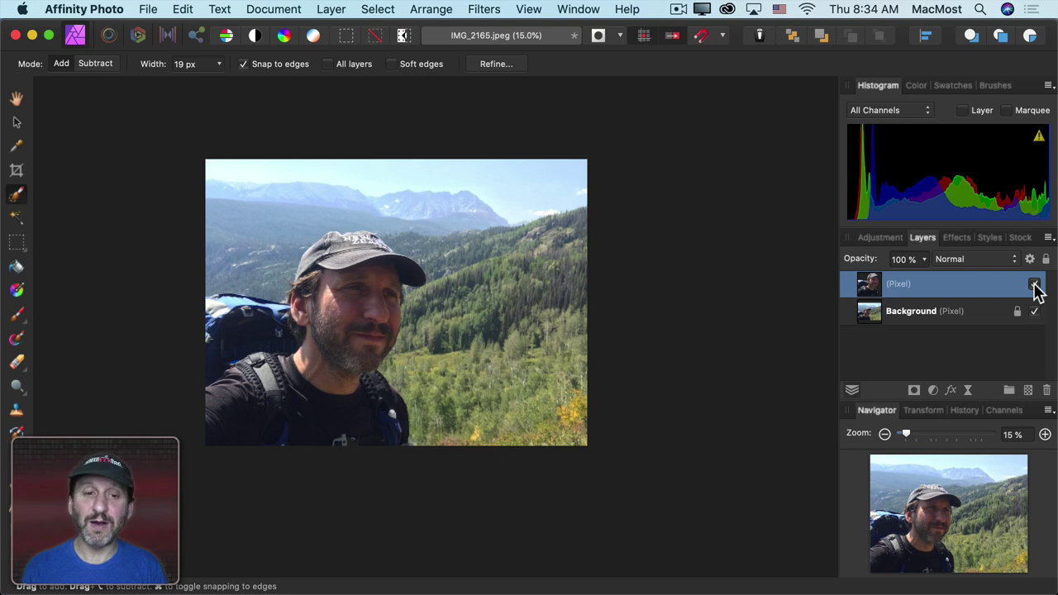
left_click(1034, 285)
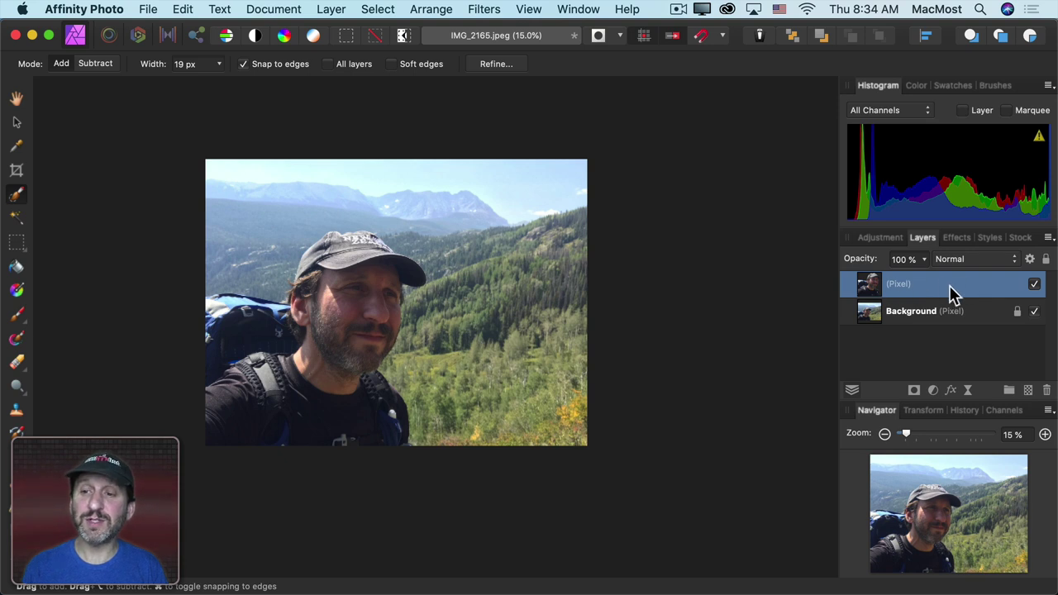
Brighten the portrait in Develop: exposure about 1.334, shadows 61 %, highlights -100 %.
left_click(137, 37)
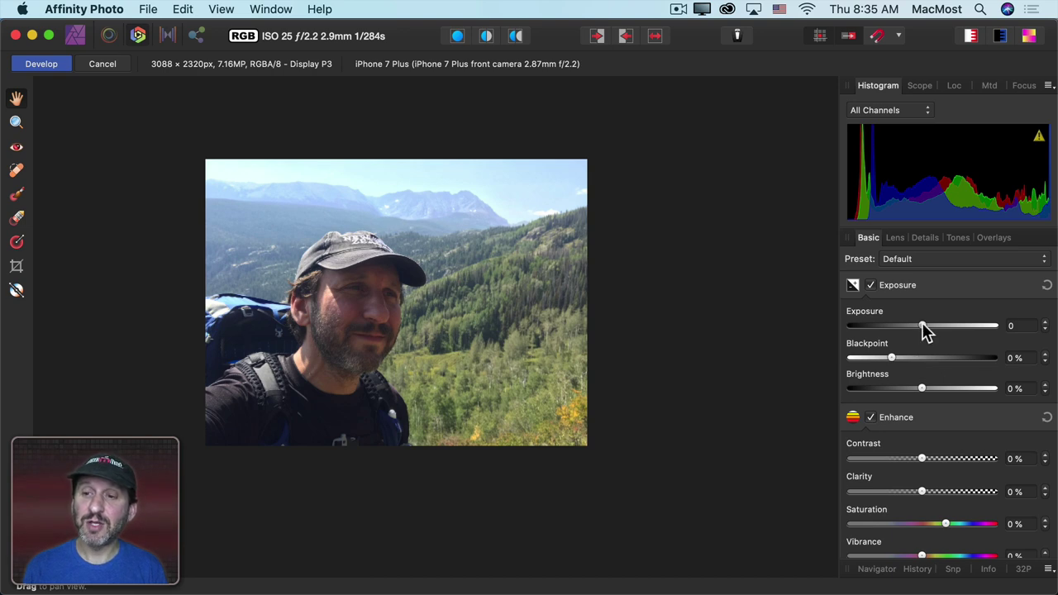
mouse_move(921, 323)
left_mouse_down()
mouse_move(958, 326)
mouse_move(916, 324)
mouse_move(947, 326)
mouse_move(935, 324)
left_mouse_up()
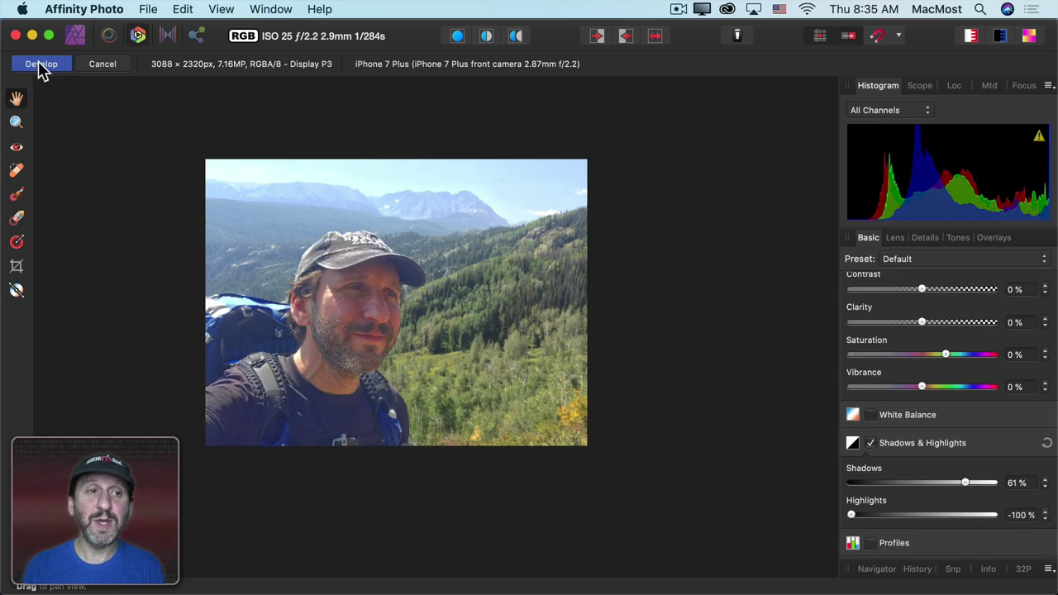
left_click(50, 72)
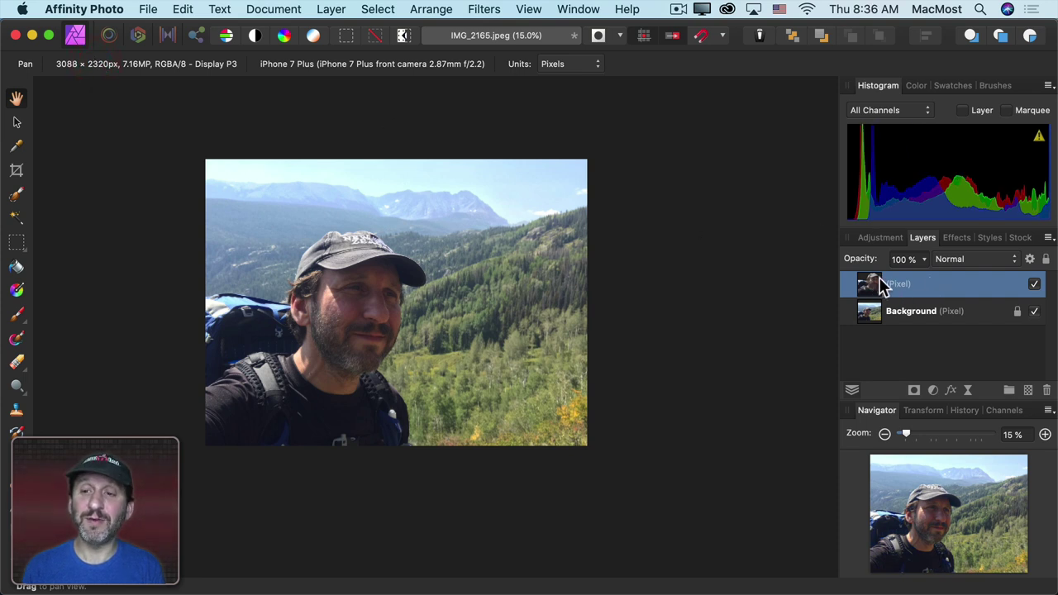
Apply a trial Gaussian Blur to the Background layer, undo it, then browse the adjustments list.
left_click(863, 318)
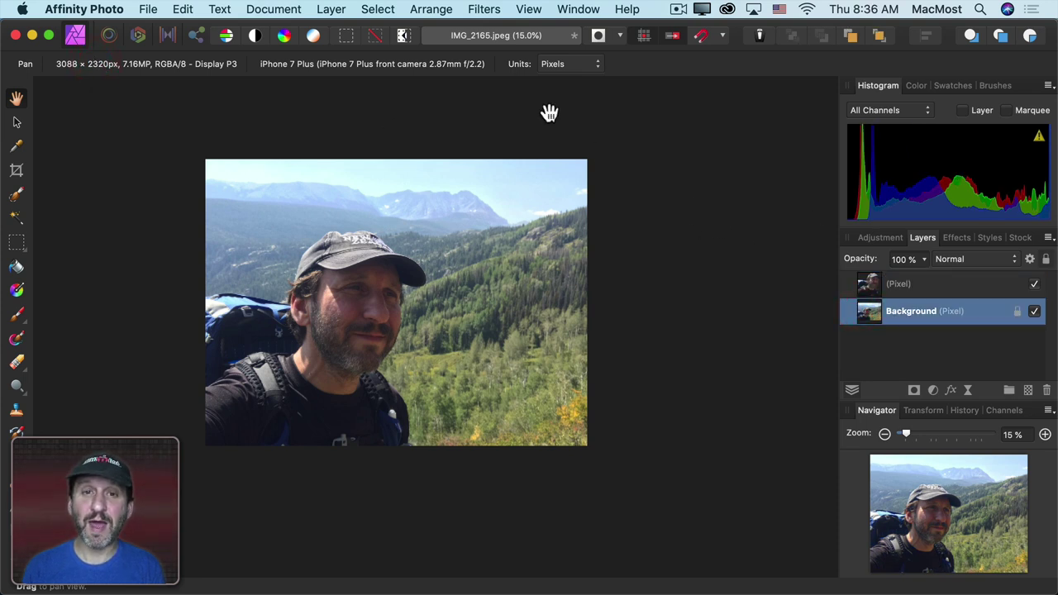
left_click(482, 9)
mouse_move(491, 54)
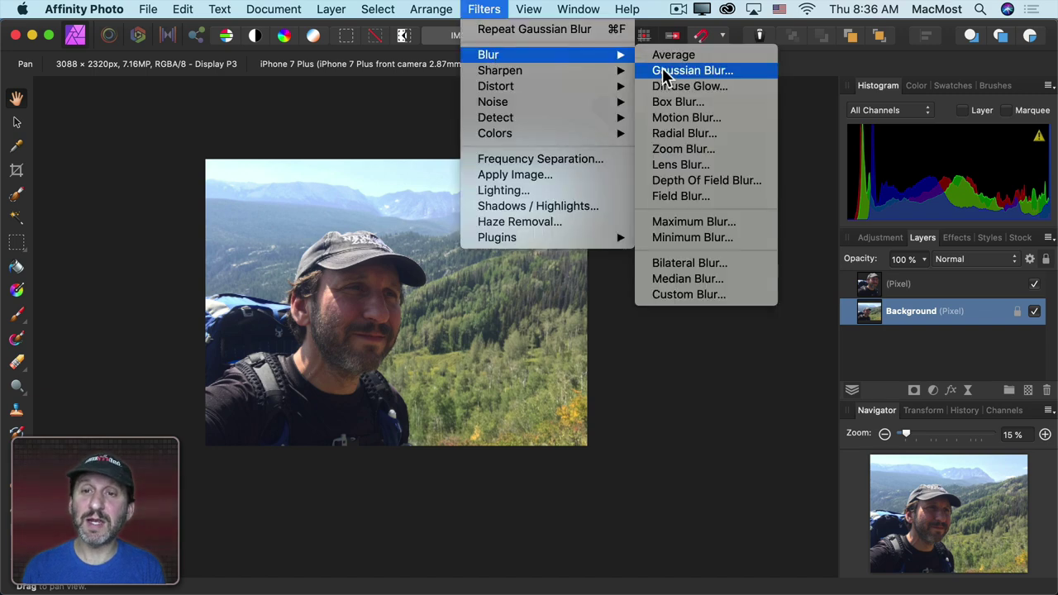
left_click(670, 74)
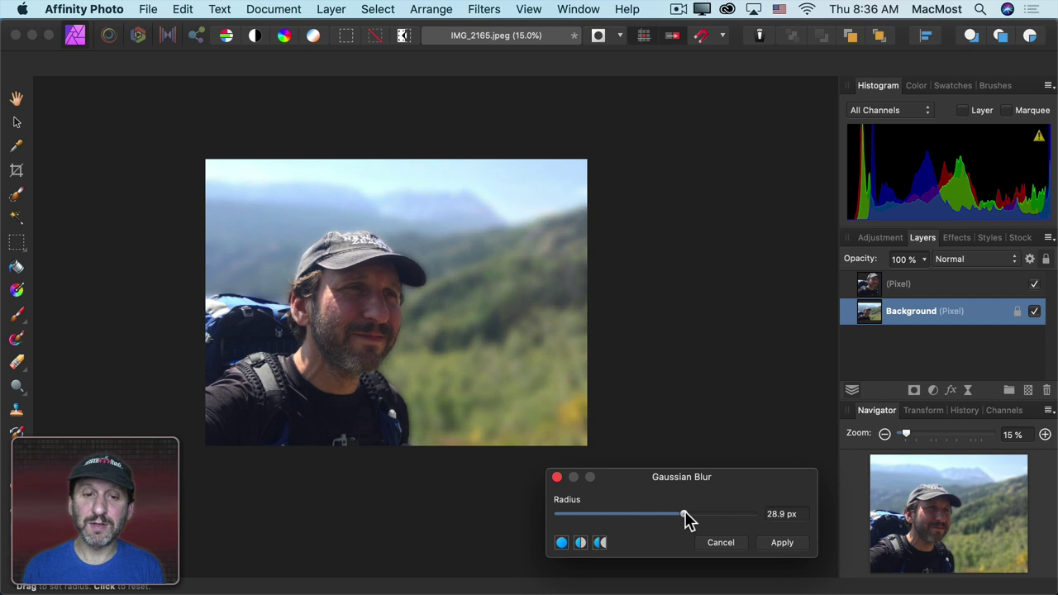
left_click(782, 542)
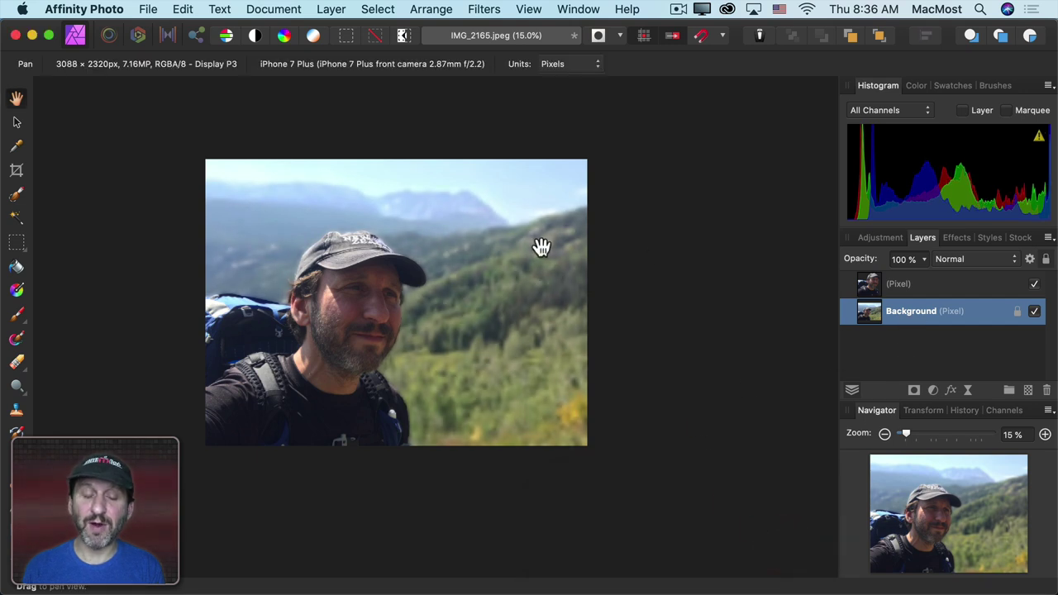
key("super+z")
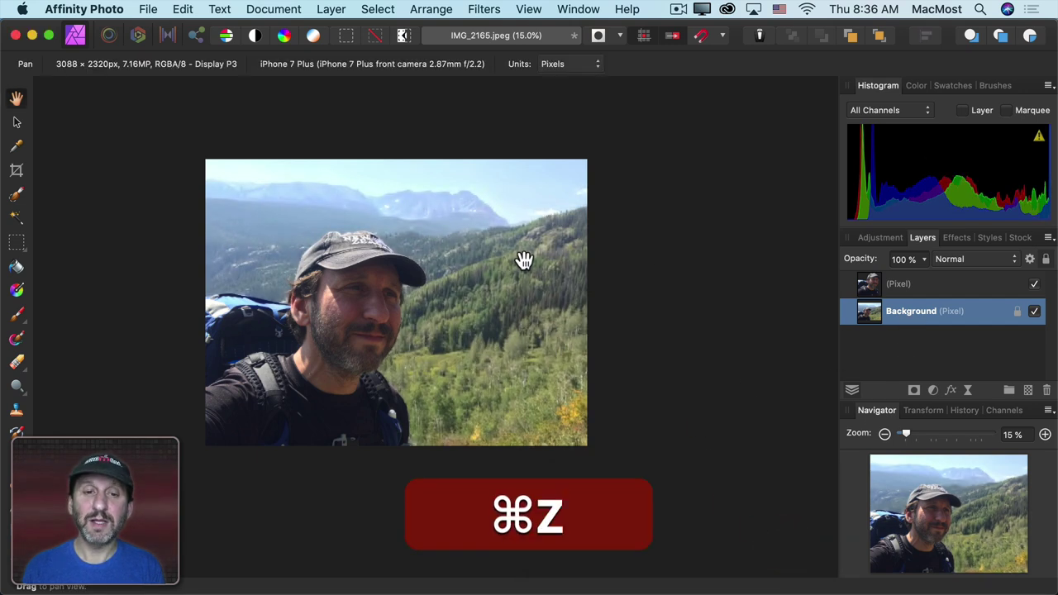
left_click(879, 238)
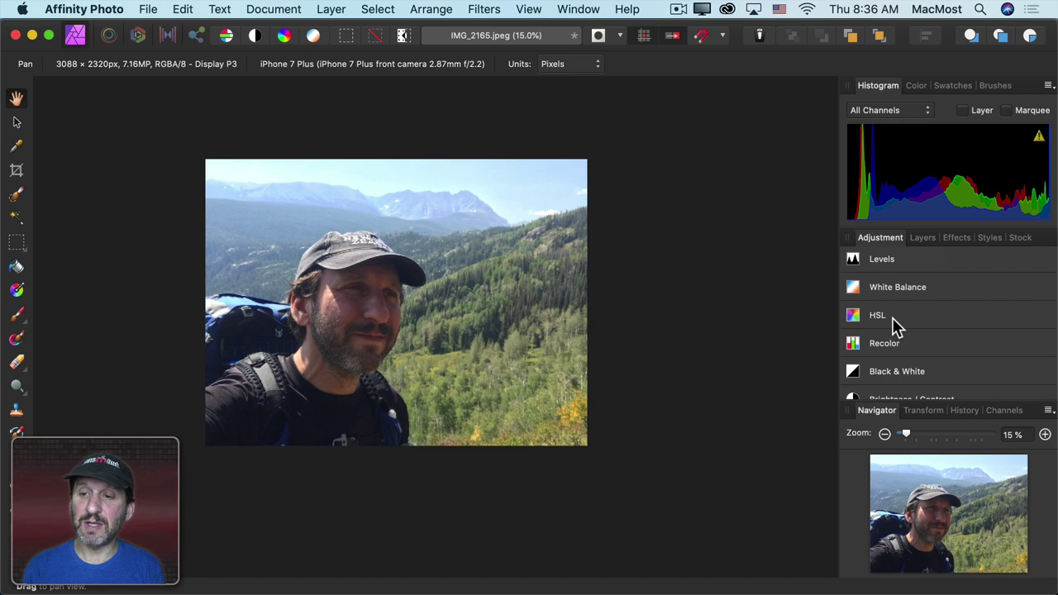
scroll(896, 326, "down", 5)
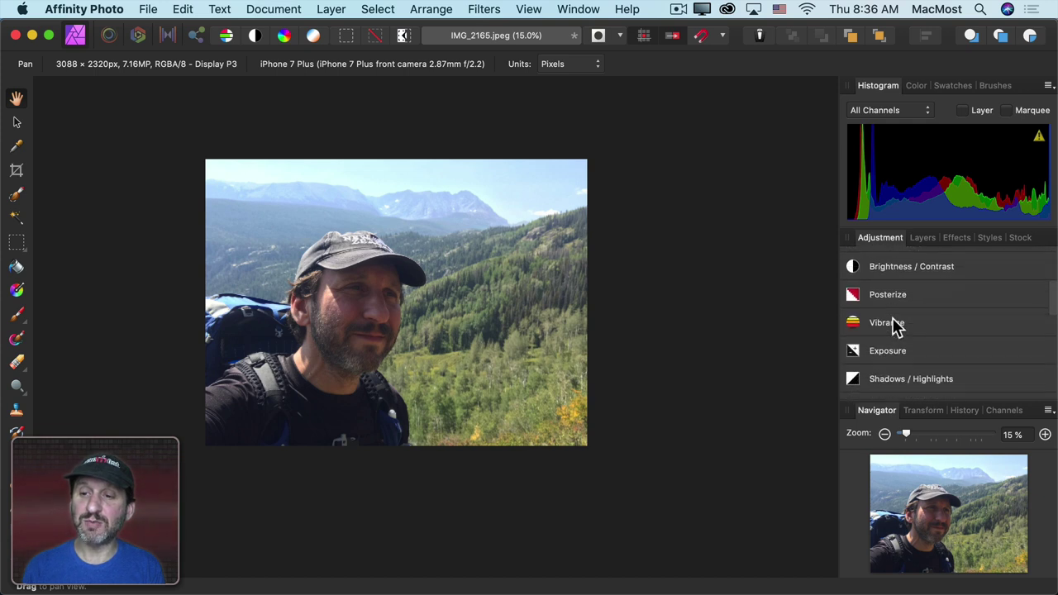
Darken the mountains with an Exposure adjustment at about -2.9 nested under Background.
scroll(892, 324, "down", 3)
left_click(887, 276)
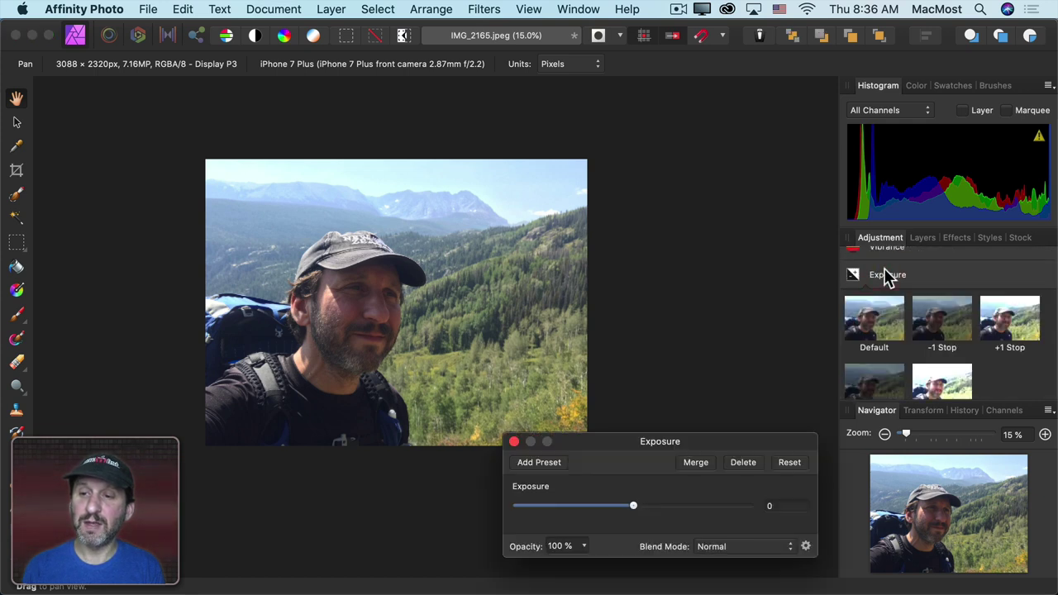
left_click_drag(635, 510, 584, 513)
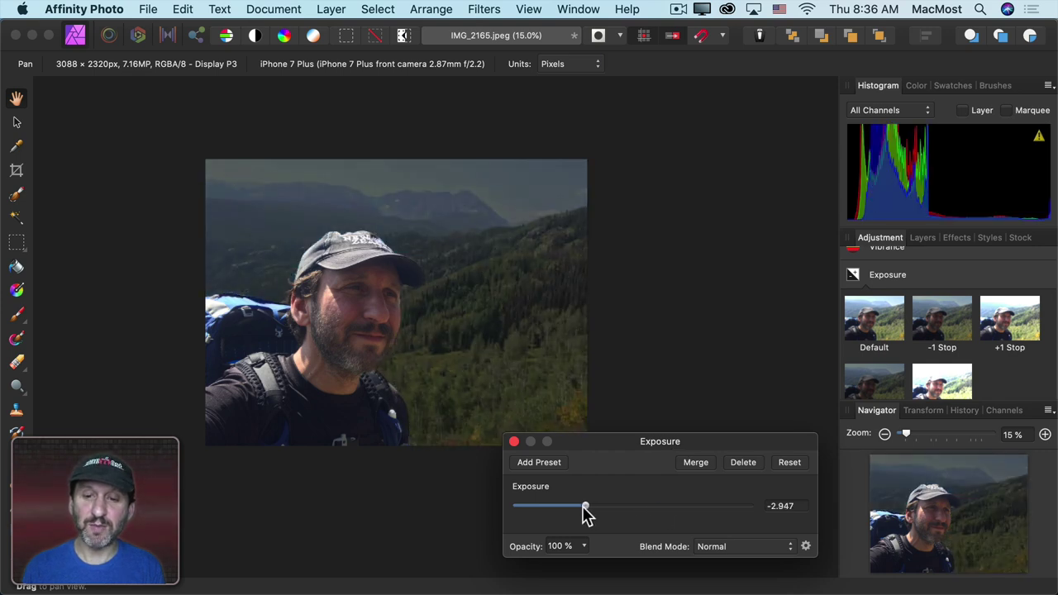
left_click(513, 442)
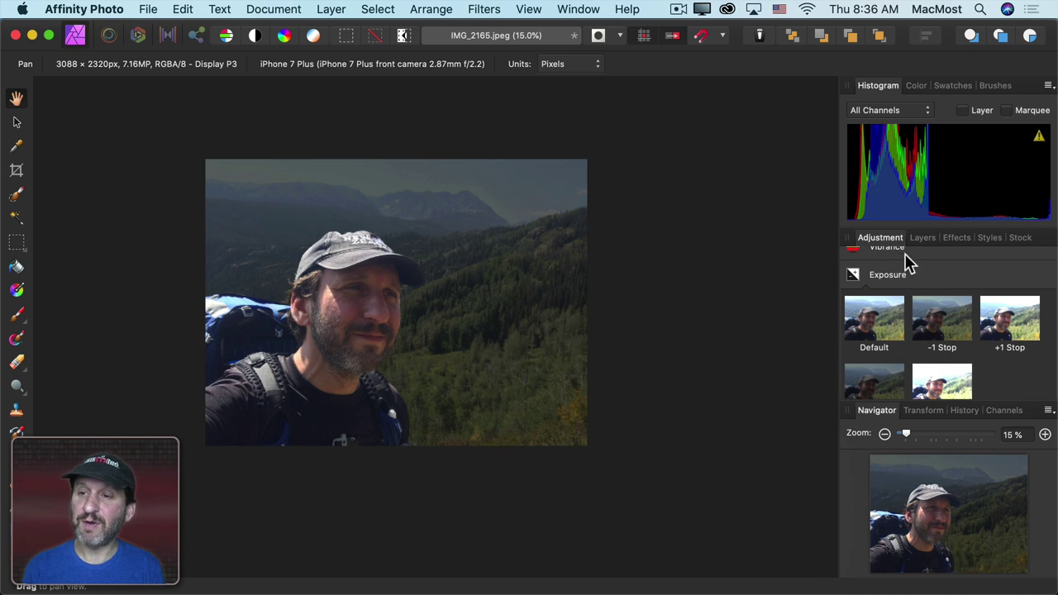
left_click(923, 238)
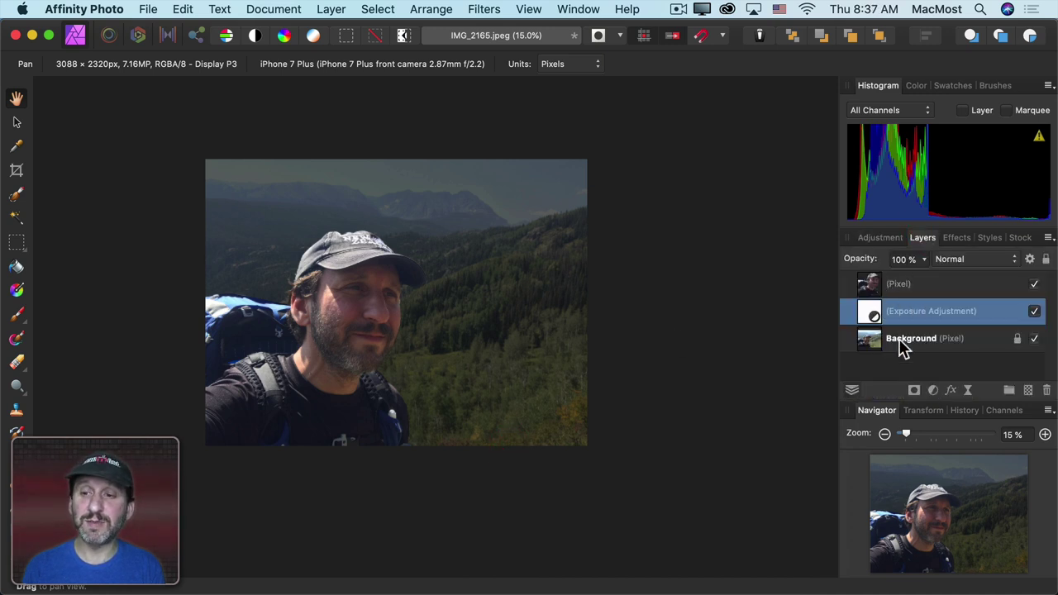
left_click_drag(901, 311, 929, 353)
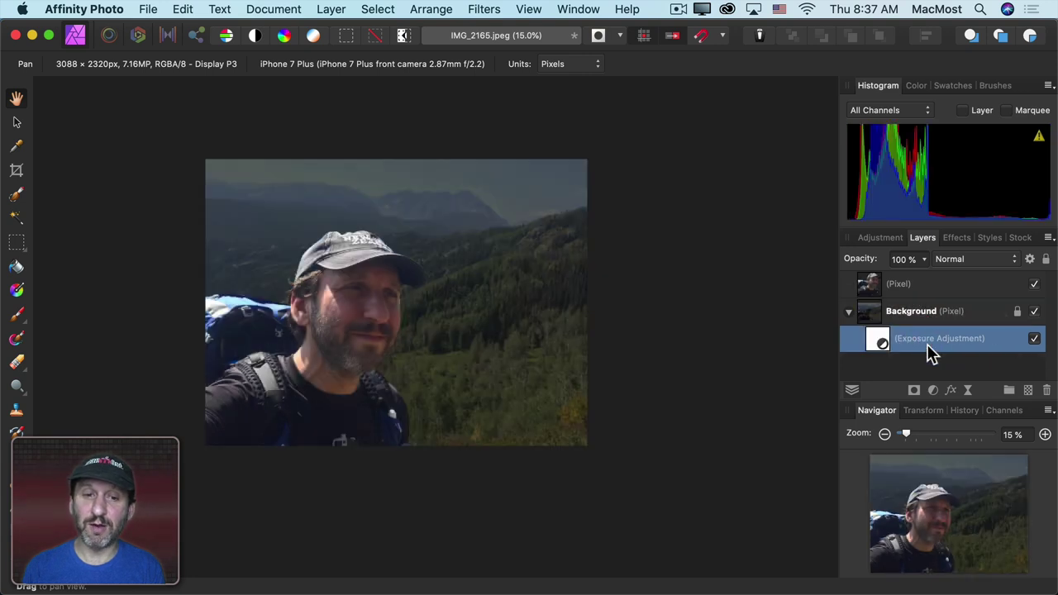
Delete the Exposure adjustment, copy the cut-out Pixel layer, and open P1010444.JPG.
key("Delete")
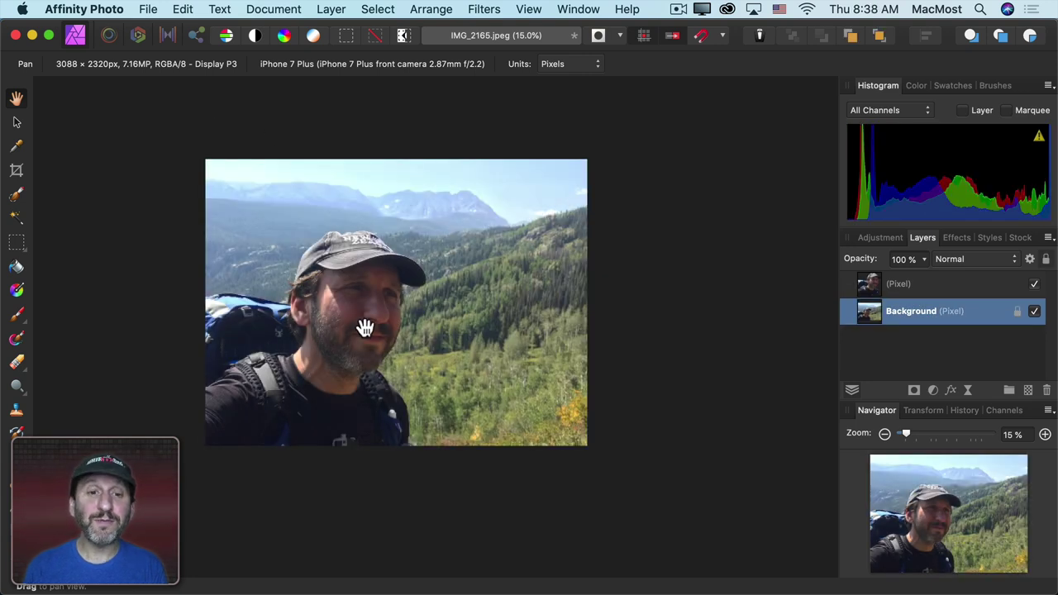
left_click(889, 290)
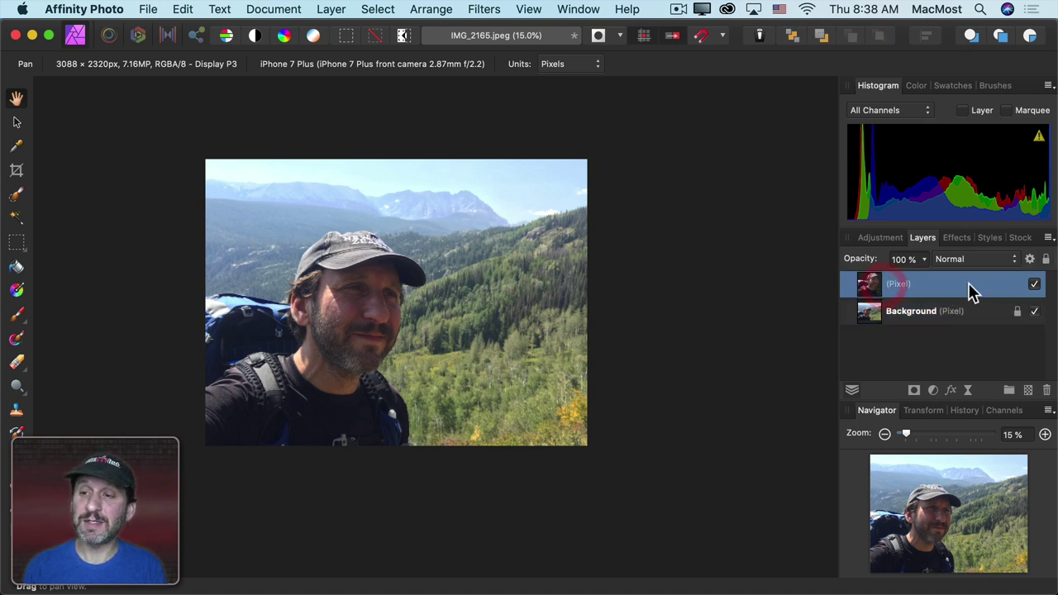
left_click(189, 10)
left_click(200, 86)
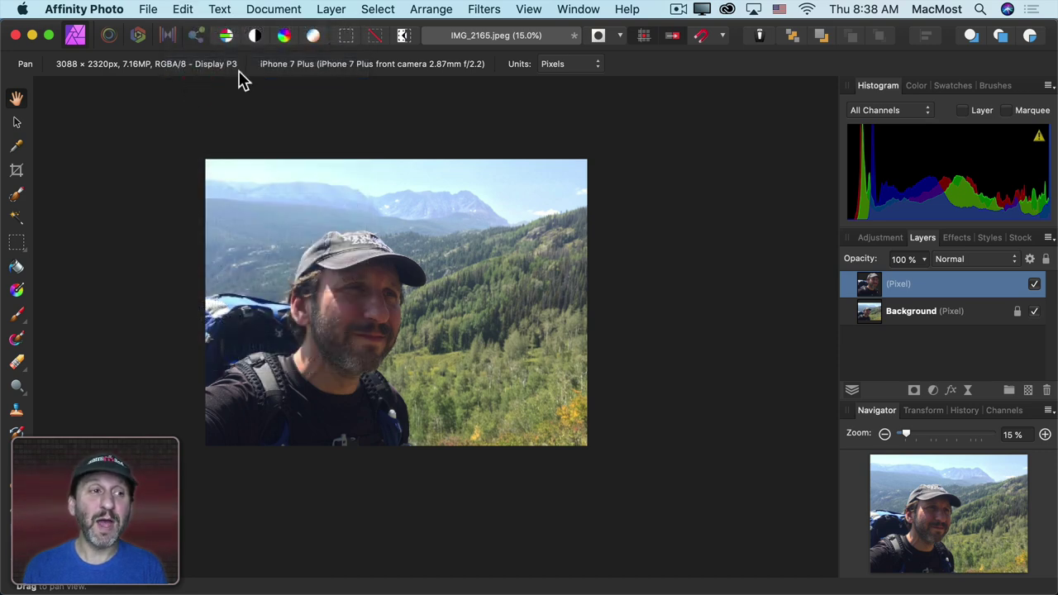
left_click_drag(347, 286, 910, 570)
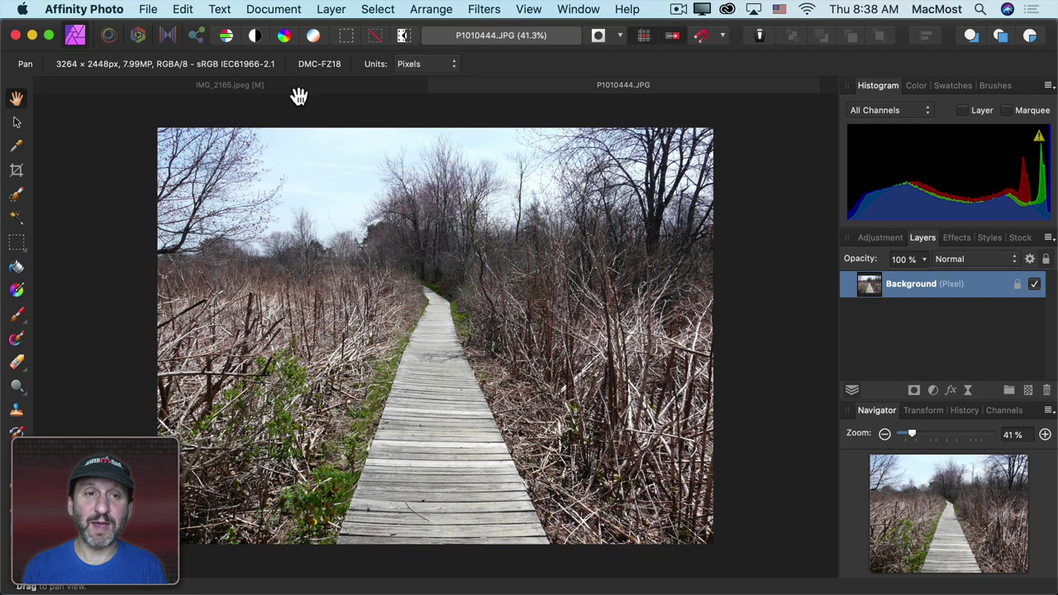
Paste the hiker cut-out into P1010444.JPG, move it slightly lower and scale it smaller.
left_click(293, 86)
left_click(577, 91)
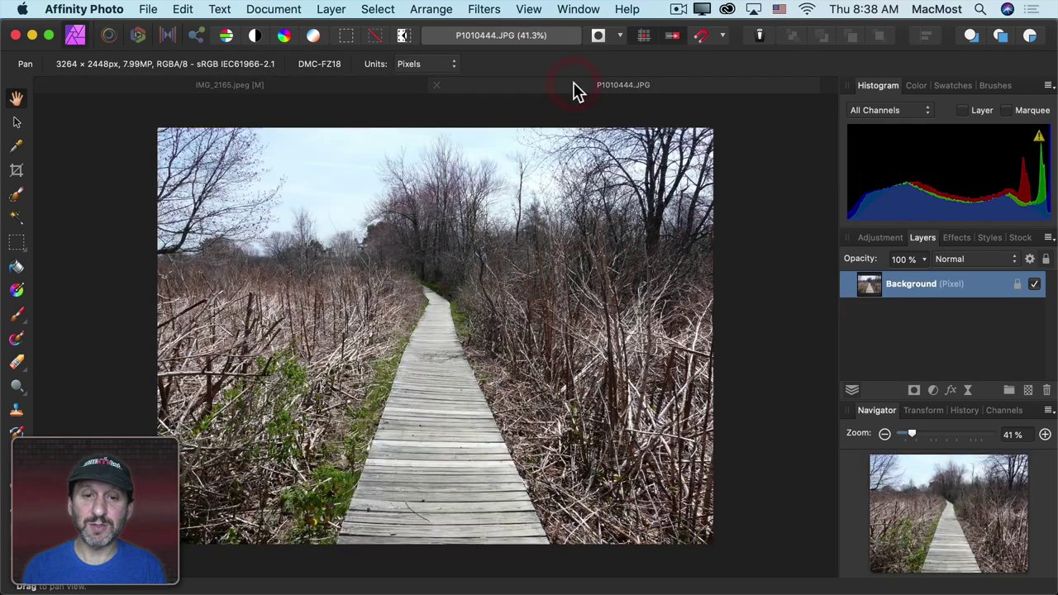
key("super+v")
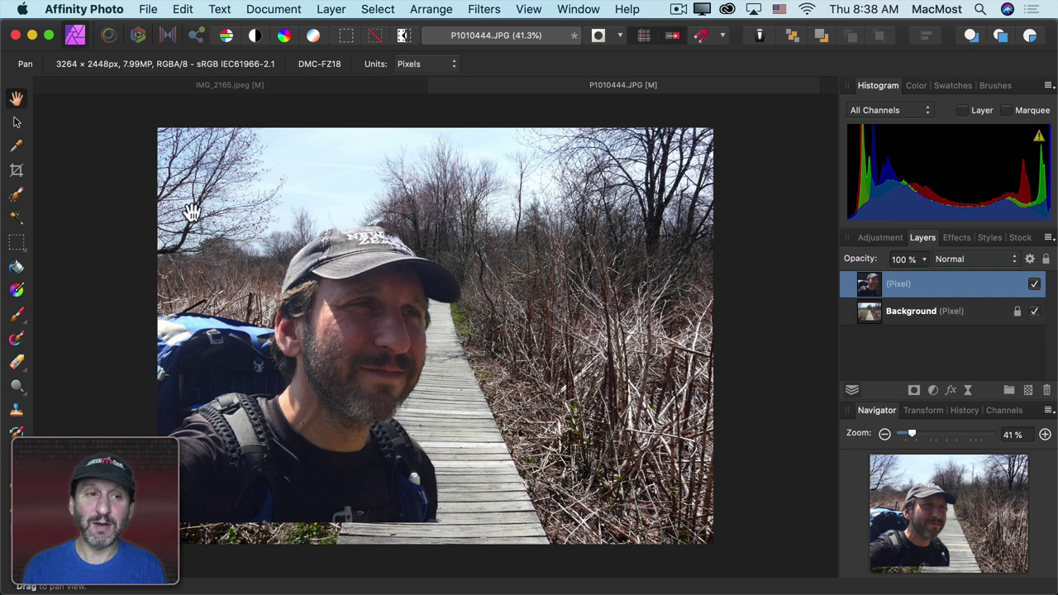
left_click(17, 123)
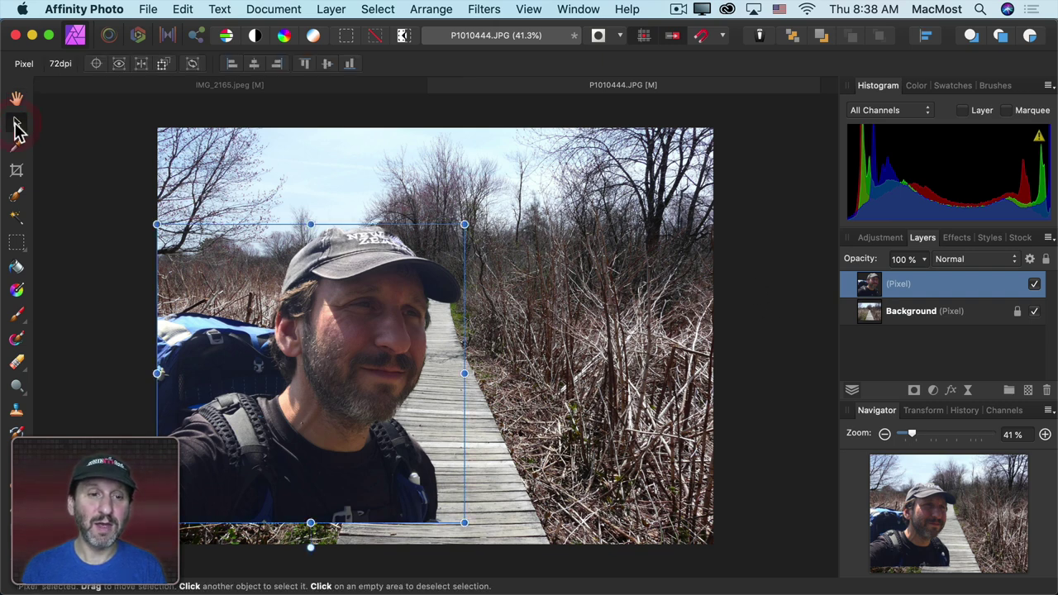
left_click_drag(324, 312, 314, 337)
left_click_drag(449, 263, 429, 282)
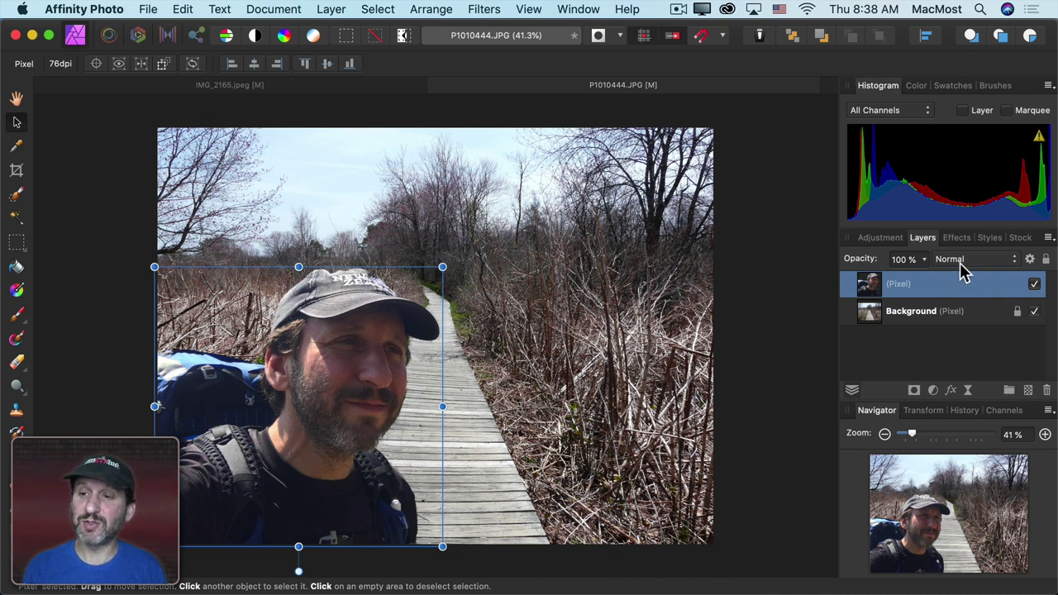
Brighten only the hiker with an Exposure adjustment of about 2.32 nested in its Pixel layer.
left_click(883, 240)
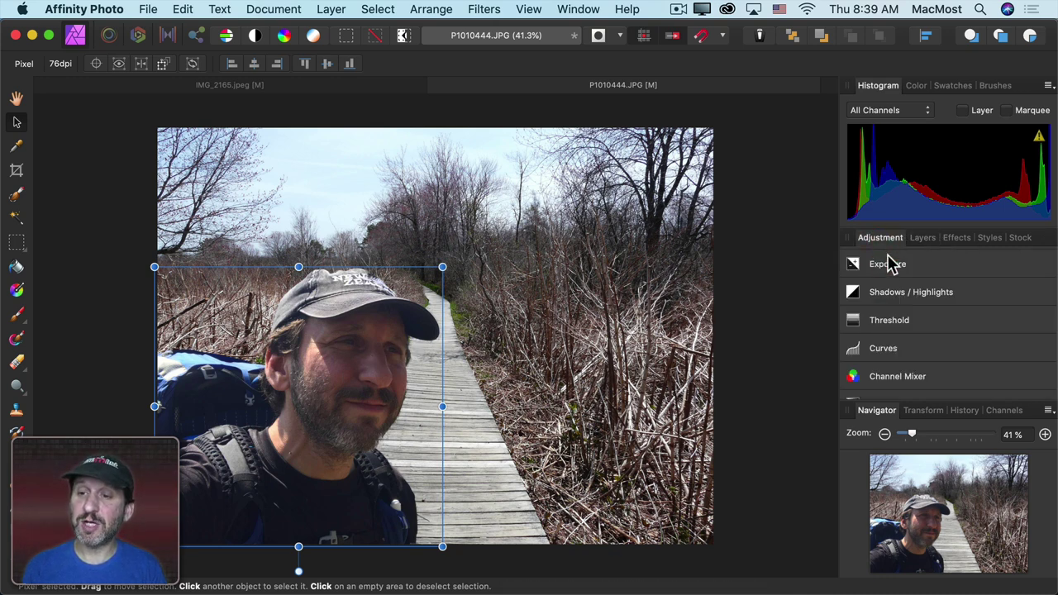
left_click(891, 264)
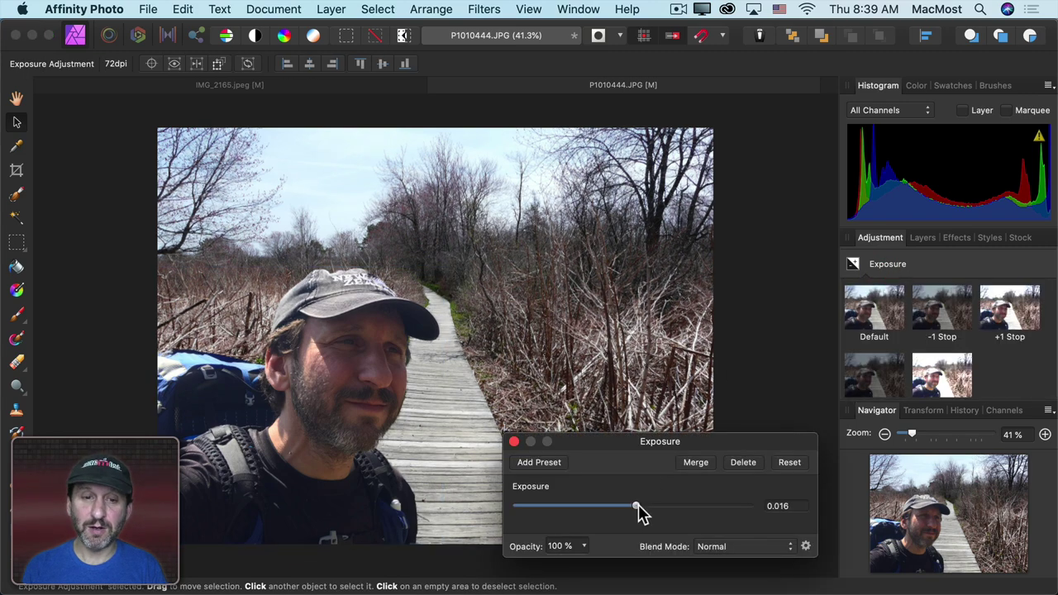
left_click_drag(635, 506, 671, 506)
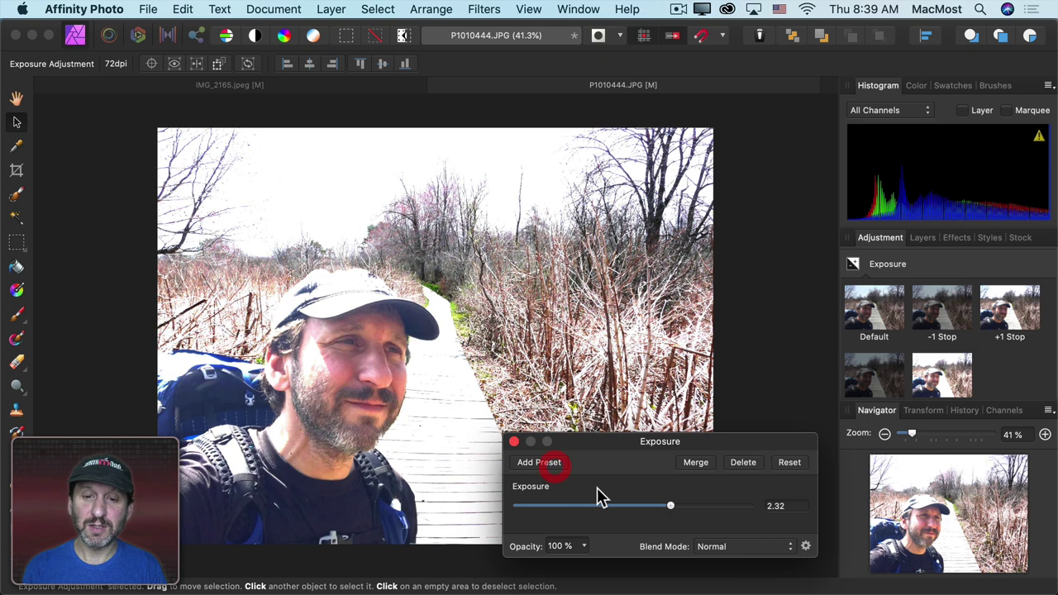
left_click(513, 442)
left_click(922, 237)
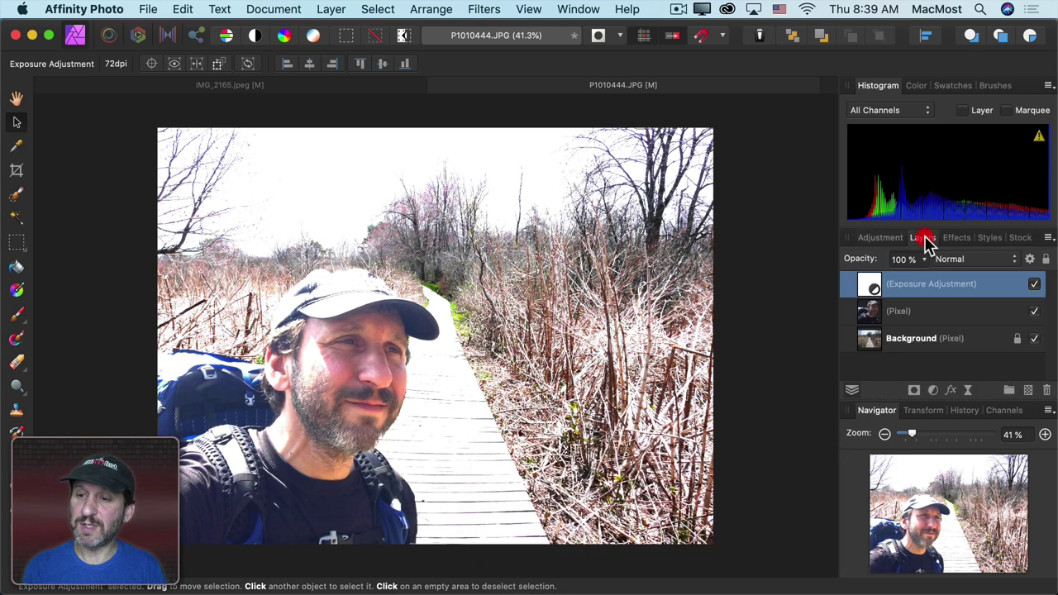
left_click_drag(925, 296, 932, 314)
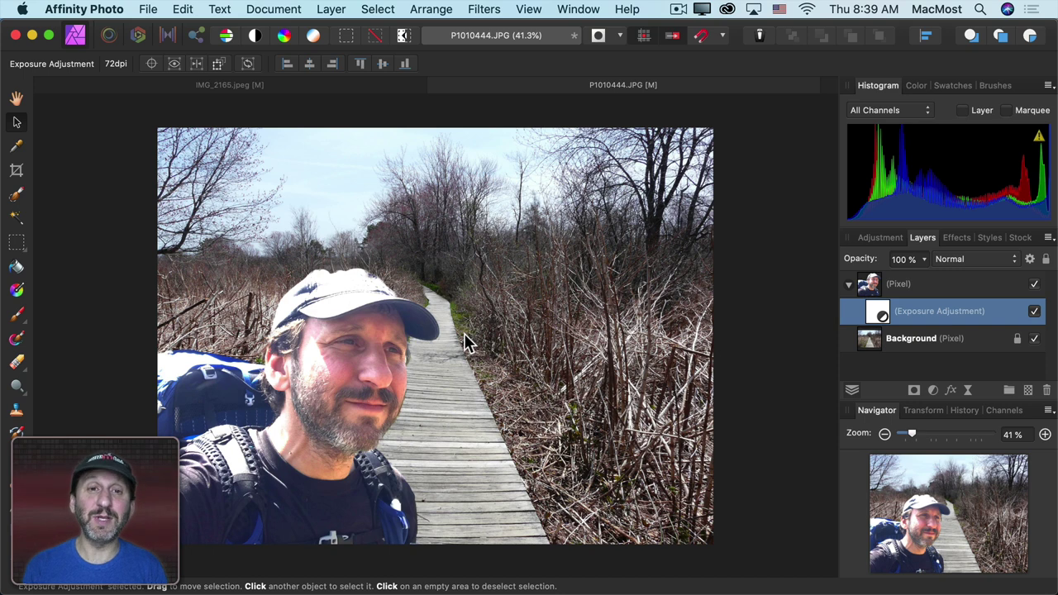
left_click(148, 10)
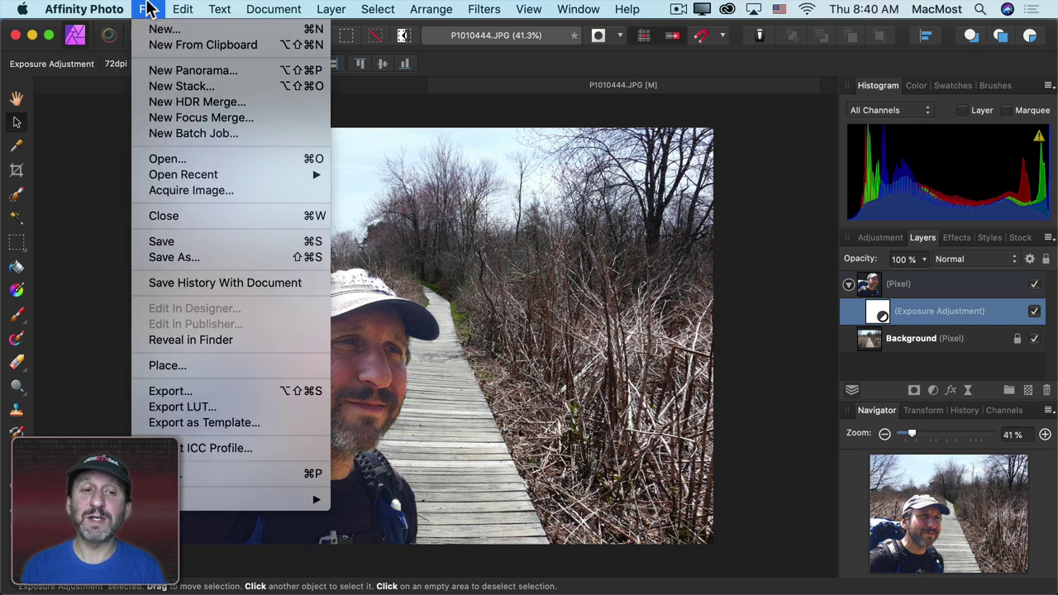
Export the brightened boardwalk composite as a JPEG file, then open Bear.jpeg.
left_click(188, 391)
left_click(336, 101)
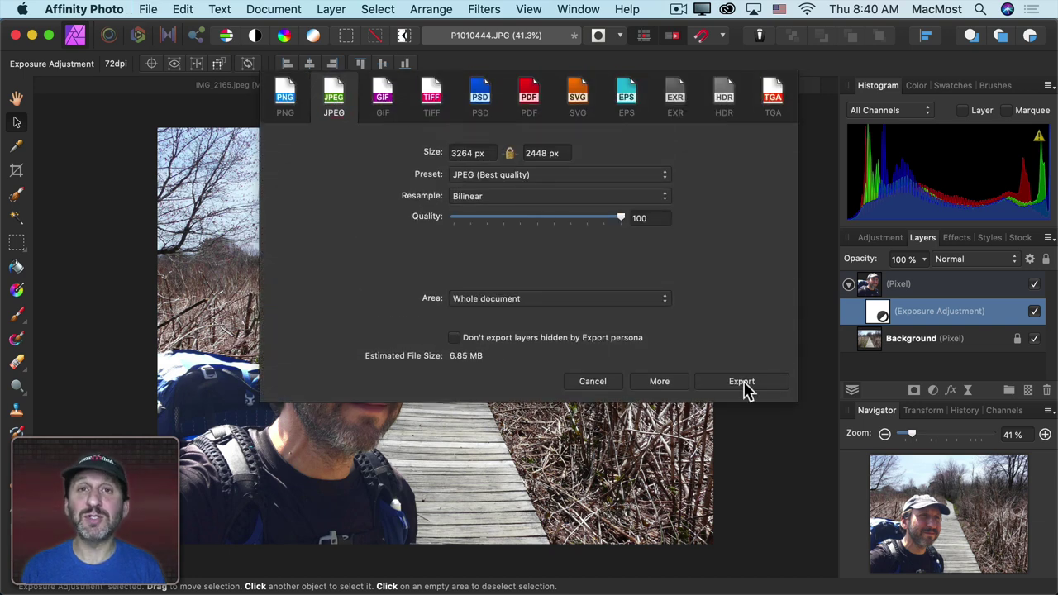
left_click_drag(708, 389, 909, 569)
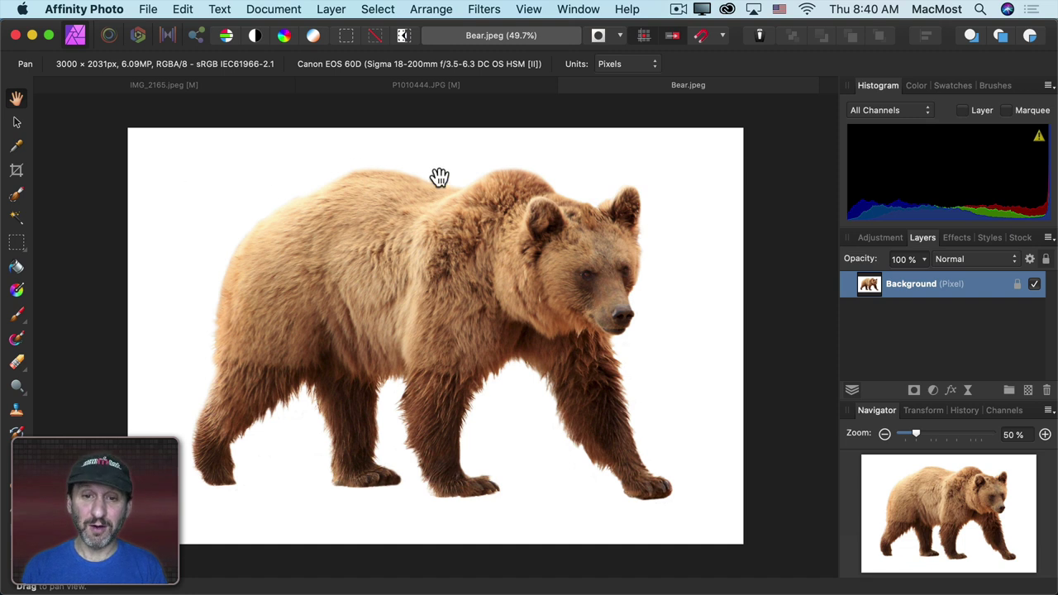
Select the whole bear, including its ear, with an enlarged Selection Brush and open Refine Selection.
left_click(18, 199)
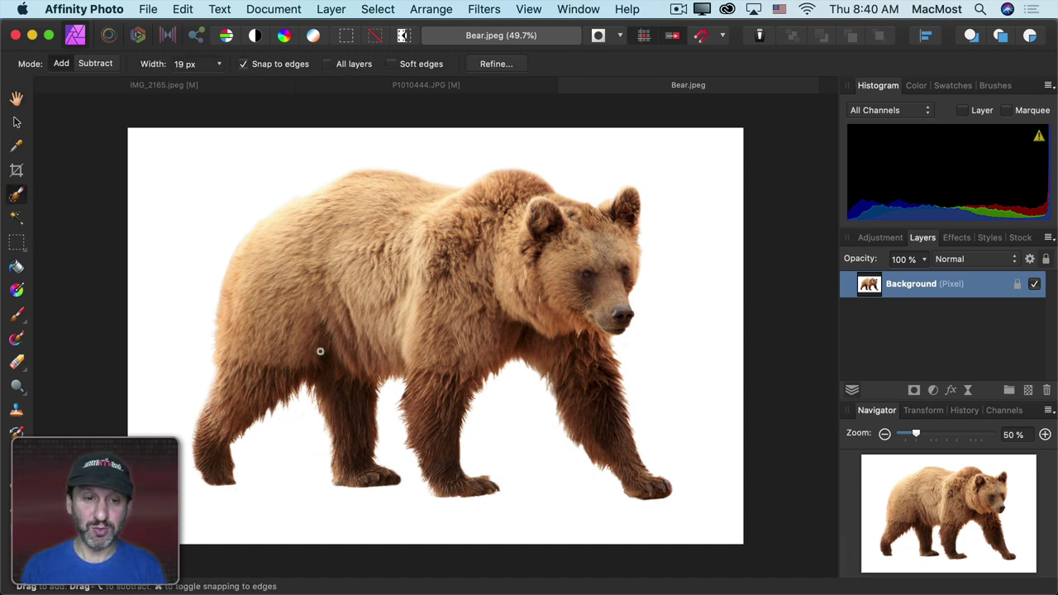
key("bracketright")
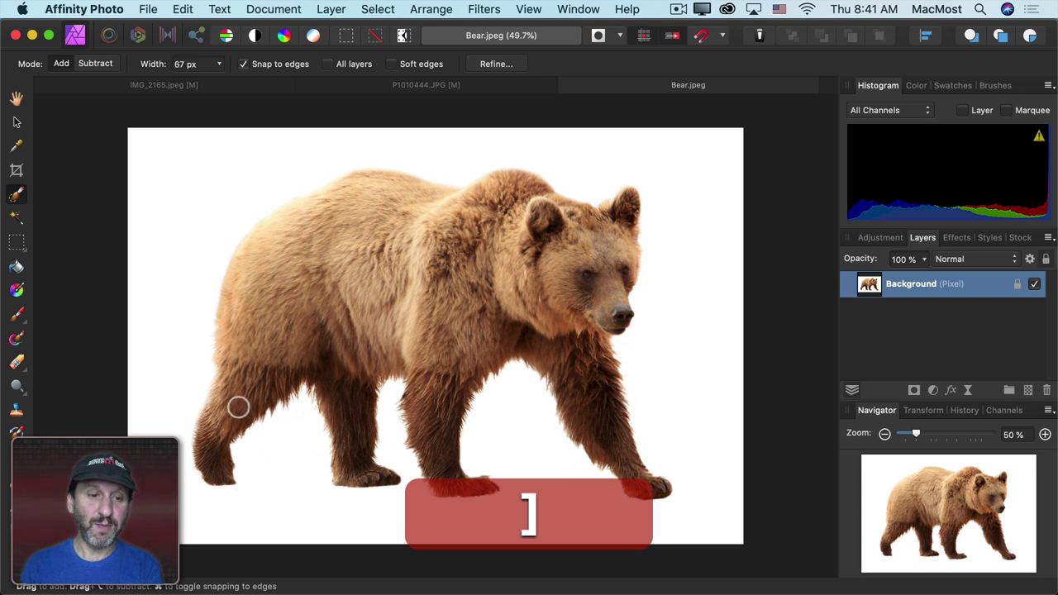
key("bracketright")
mouse_move(238, 407)
left_mouse_down()
mouse_move(269, 351)
mouse_move(266, 253)
mouse_move(241, 386)
mouse_move(284, 246)
mouse_move(373, 188)
mouse_move(256, 242)
mouse_move(292, 222)
mouse_move(422, 187)
mouse_move(486, 230)
mouse_move(625, 197)
left_mouse_up()
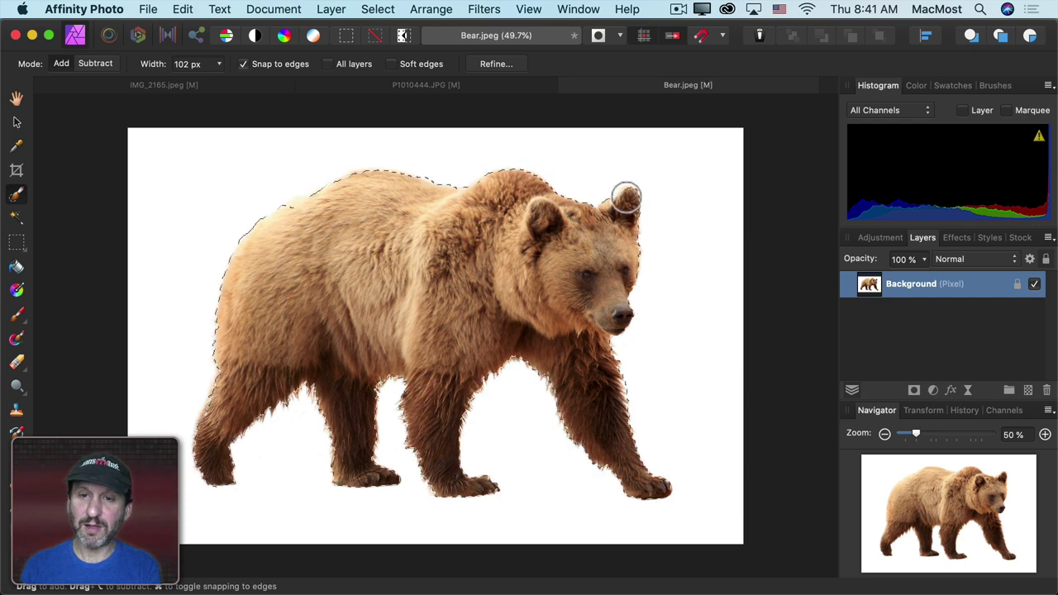
left_click(626, 196)
left_click(491, 64)
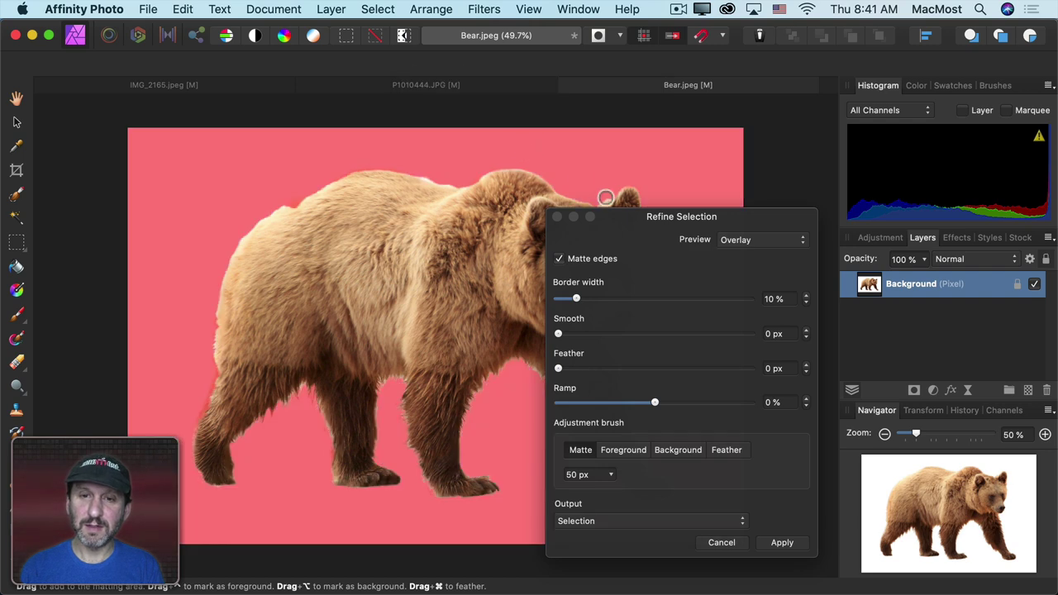
Refine the fur edges along the bear's belly and leg, and apply the result as a mask.
left_click_drag(621, 218, 769, 125)
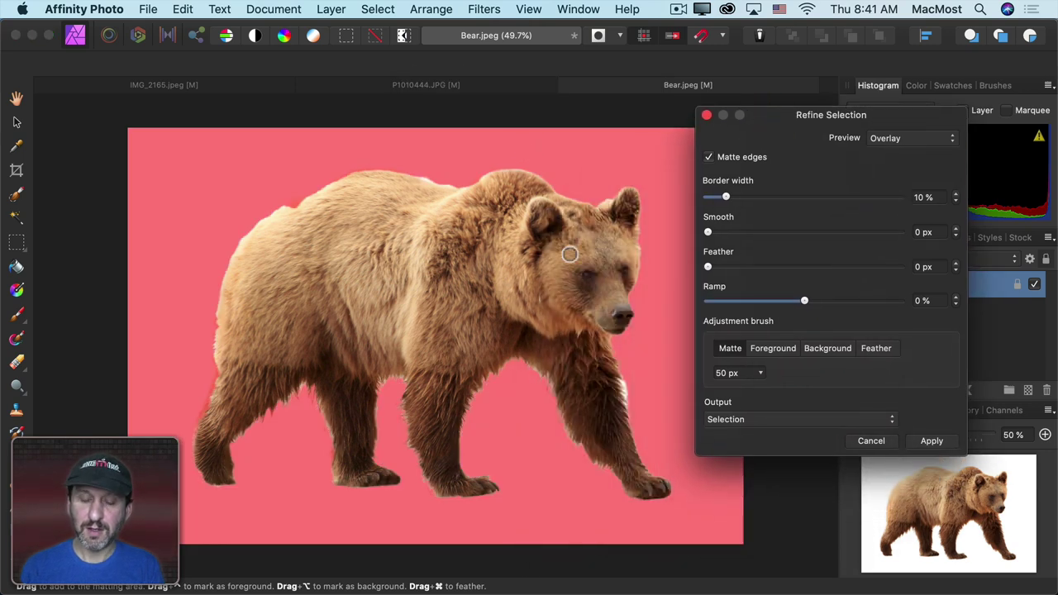
key("super+equal")
key("super+equal")
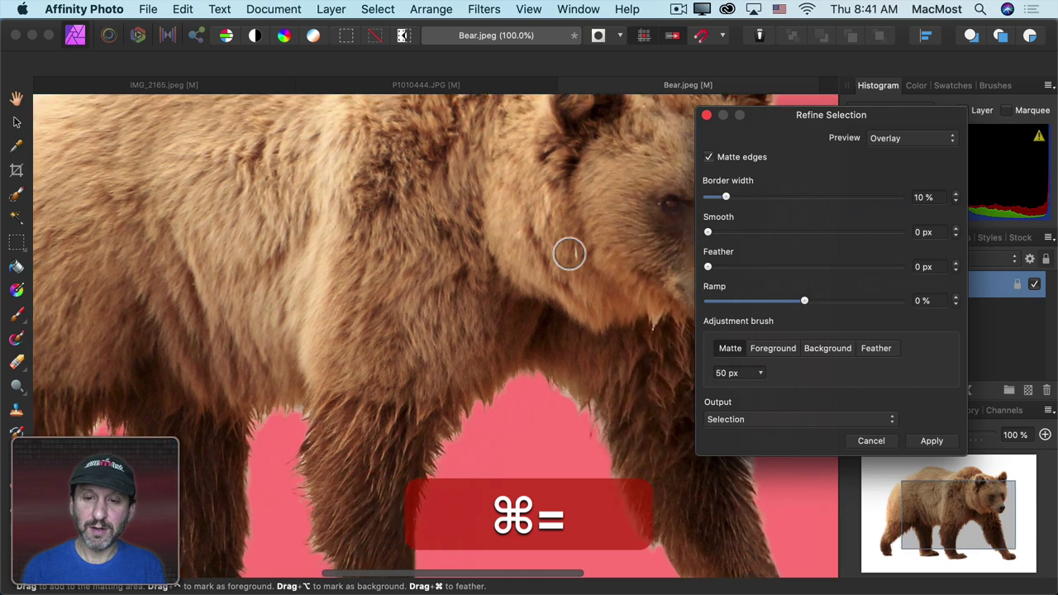
scroll(569, 253, "down", 5)
scroll(568, 254, "right", 5)
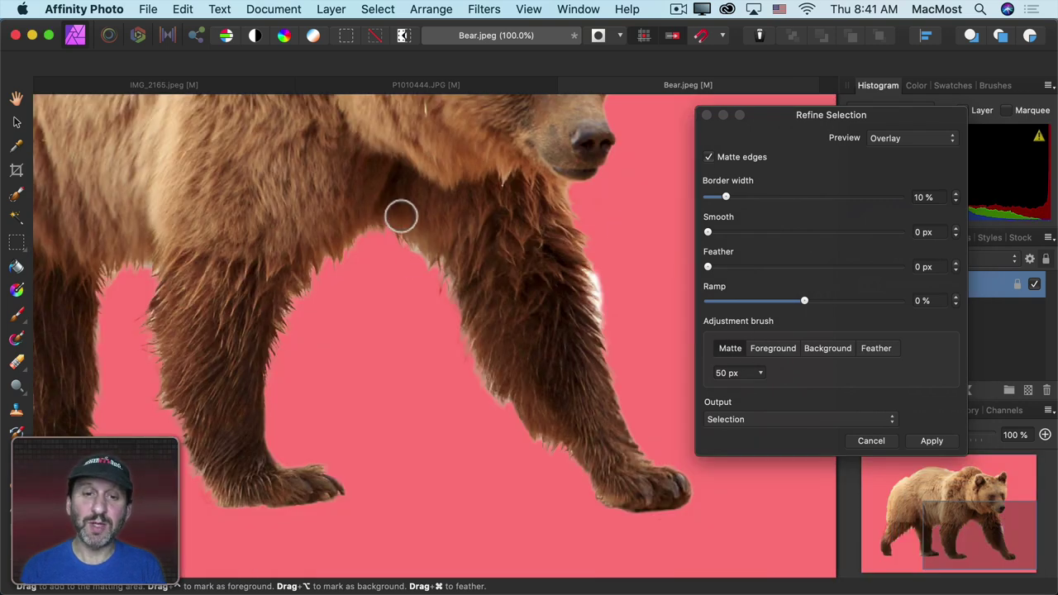
mouse_move(414, 251)
left_mouse_down()
mouse_move(428, 262)
mouse_move(439, 253)
mouse_move(488, 384)
mouse_move(537, 441)
left_mouse_up()
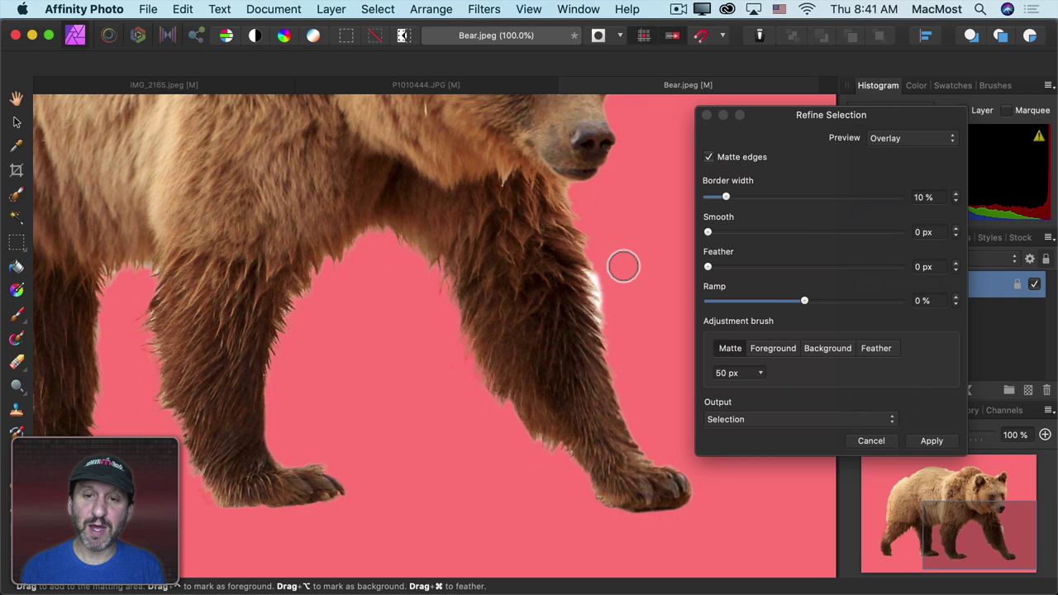
left_click_drag(587, 255, 603, 356)
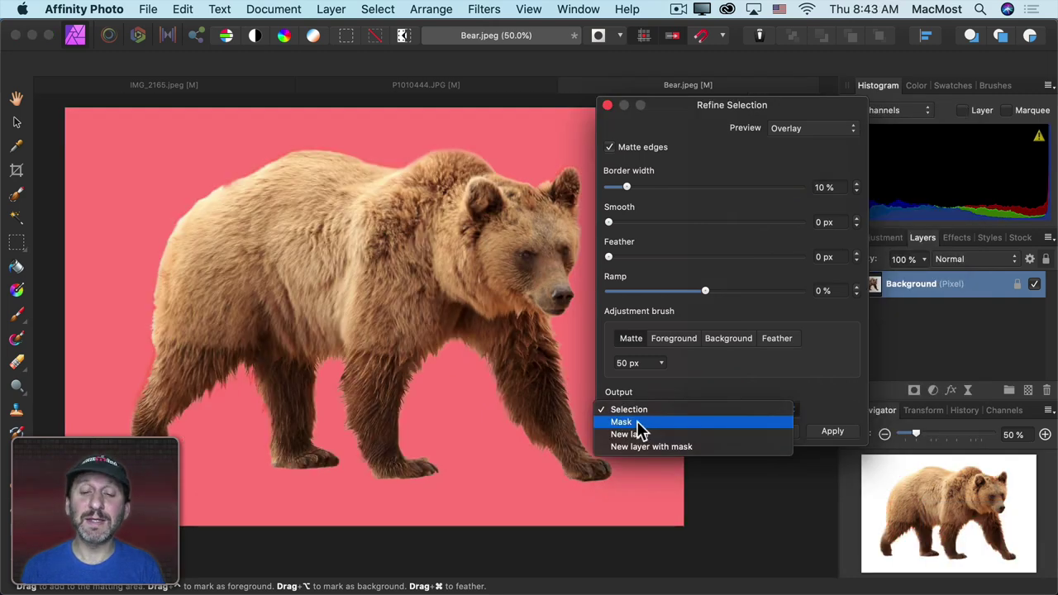
left_click(637, 422)
left_click(830, 434)
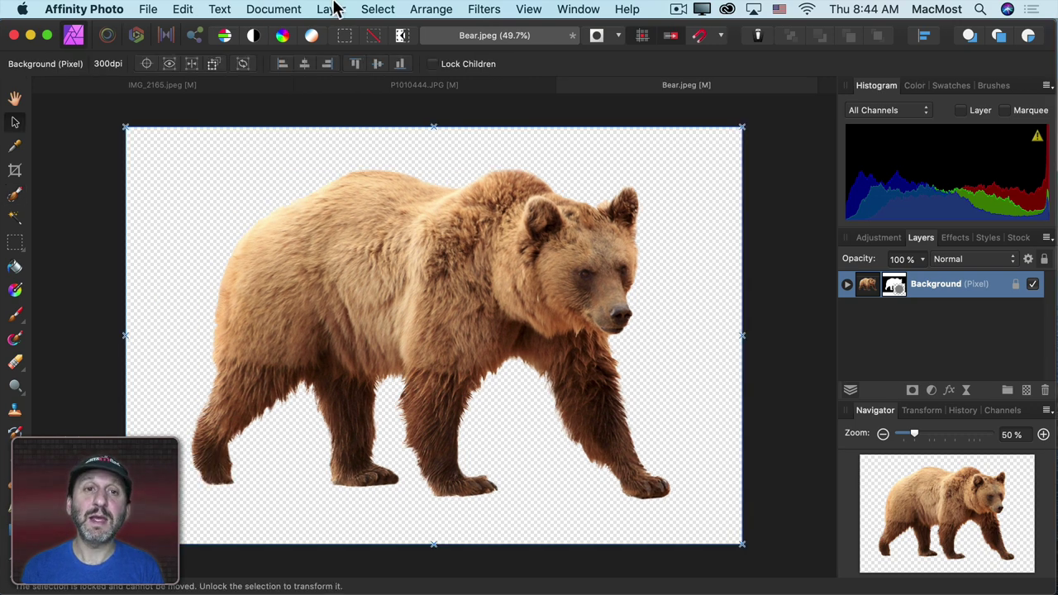
Add a light cyan fill layer beneath the bear, then try a light green fill colour.
left_click(331, 8)
left_click(368, 135)
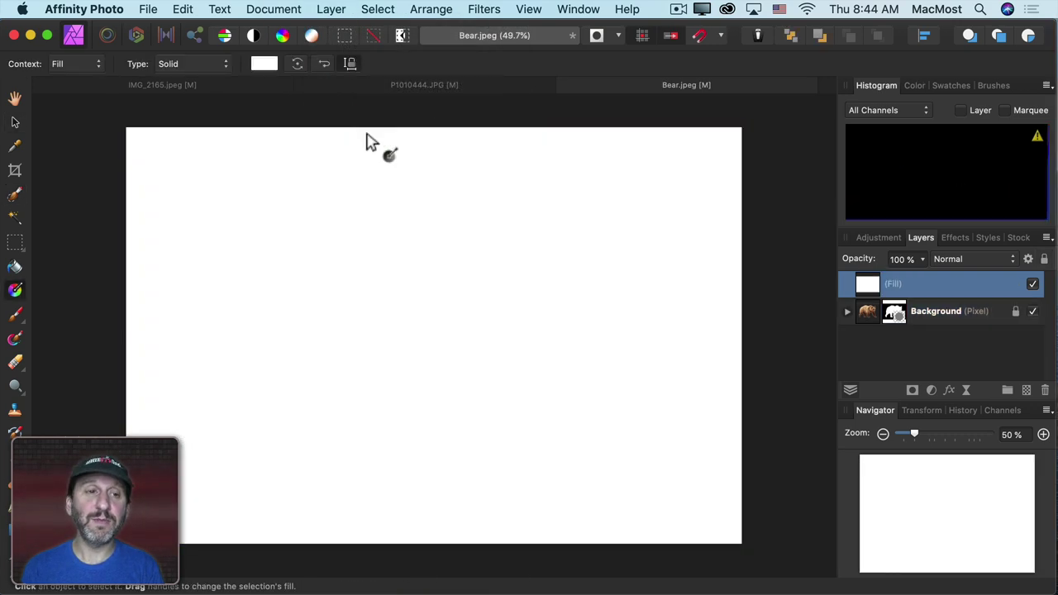
left_click(264, 63)
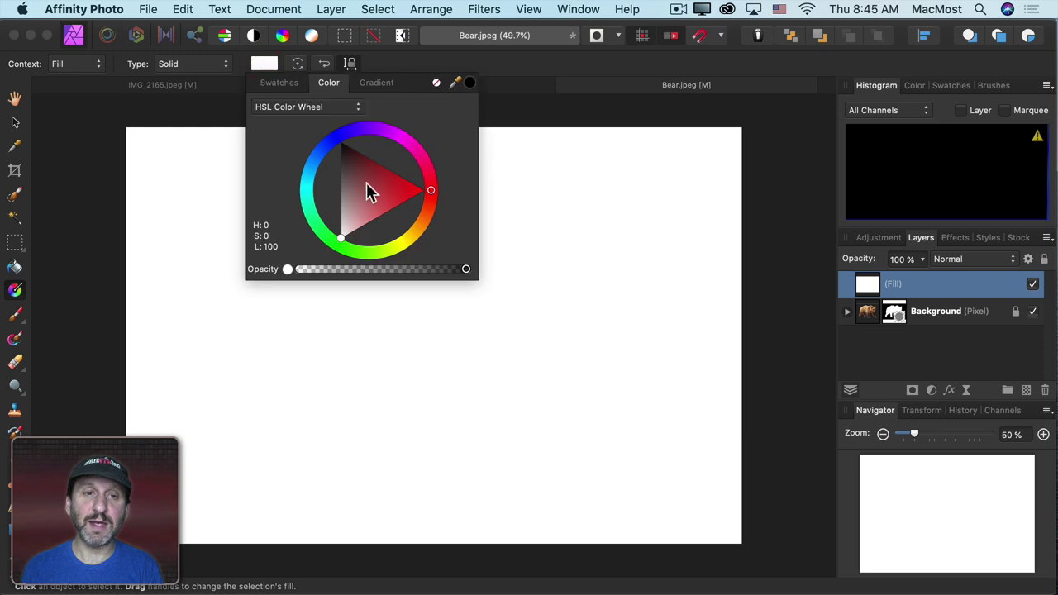
left_click(317, 109)
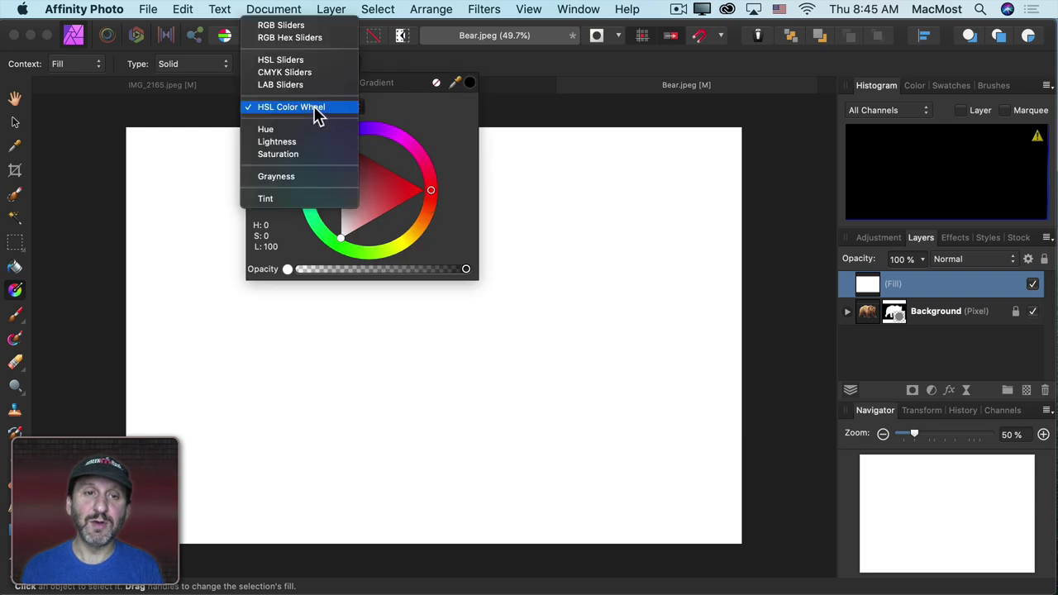
left_click(304, 25)
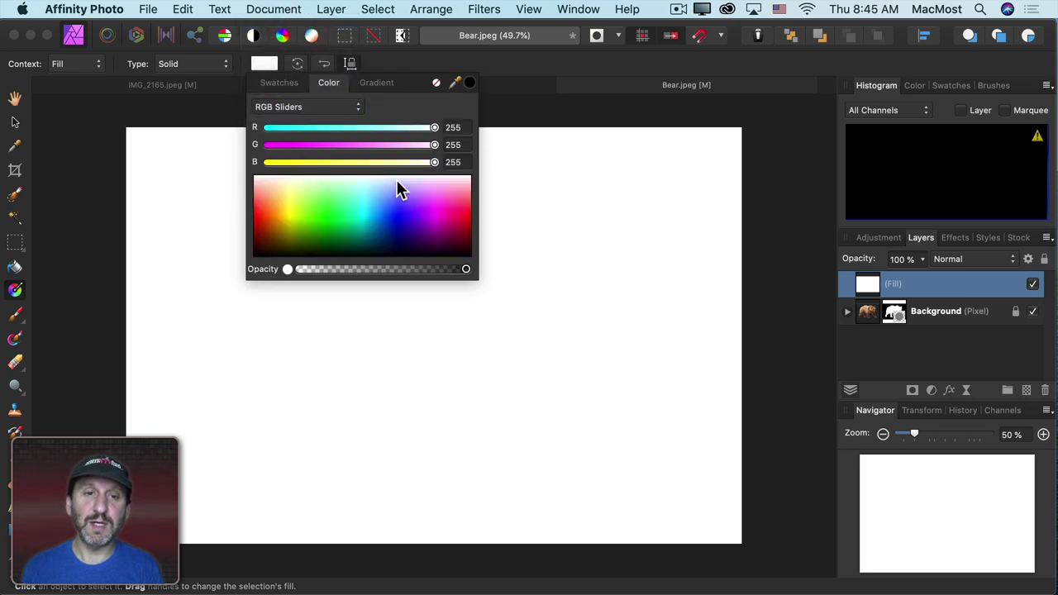
left_click_drag(412, 212, 361, 212)
left_click_drag(884, 286, 893, 338)
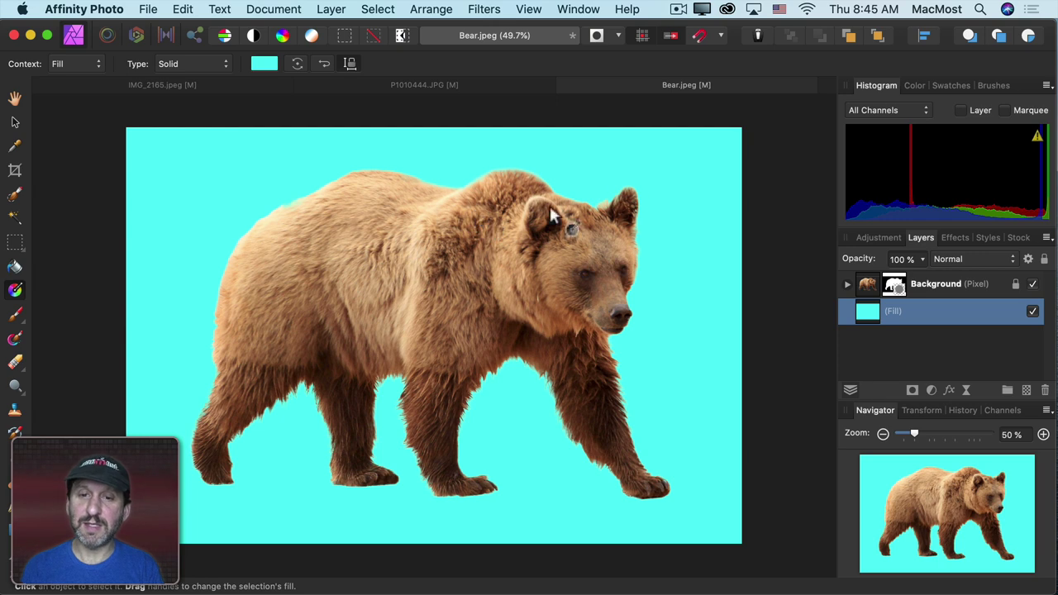
left_click(264, 63)
mouse_move(329, 200)
left_mouse_down()
mouse_move(306, 204)
mouse_move(340, 195)
left_mouse_up()
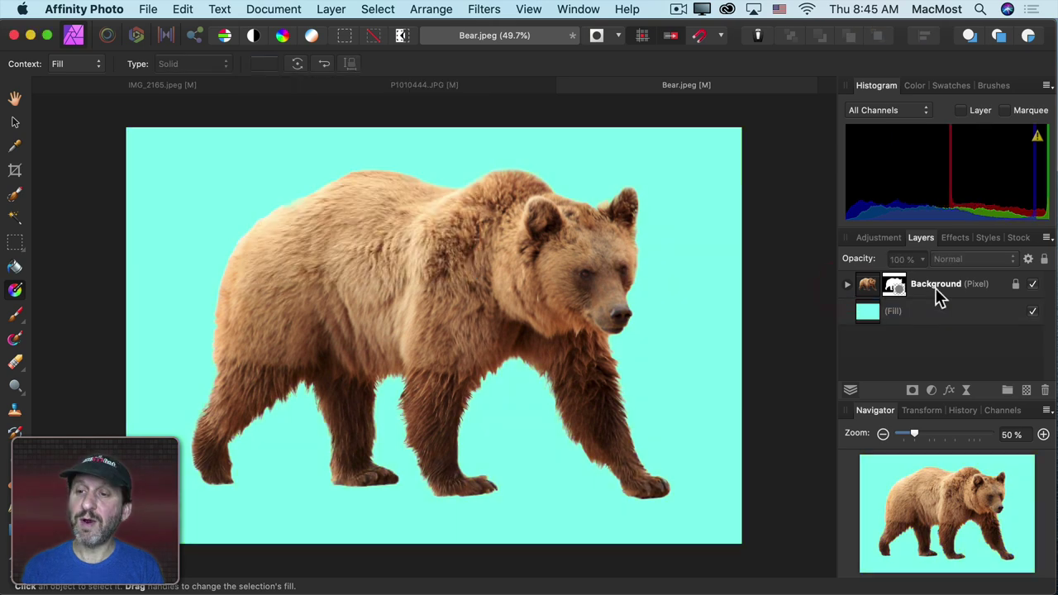
Copy the masked bear layer into P1010444.JPG, shrink it, and stand it beside the hiker.
left_click(937, 290)
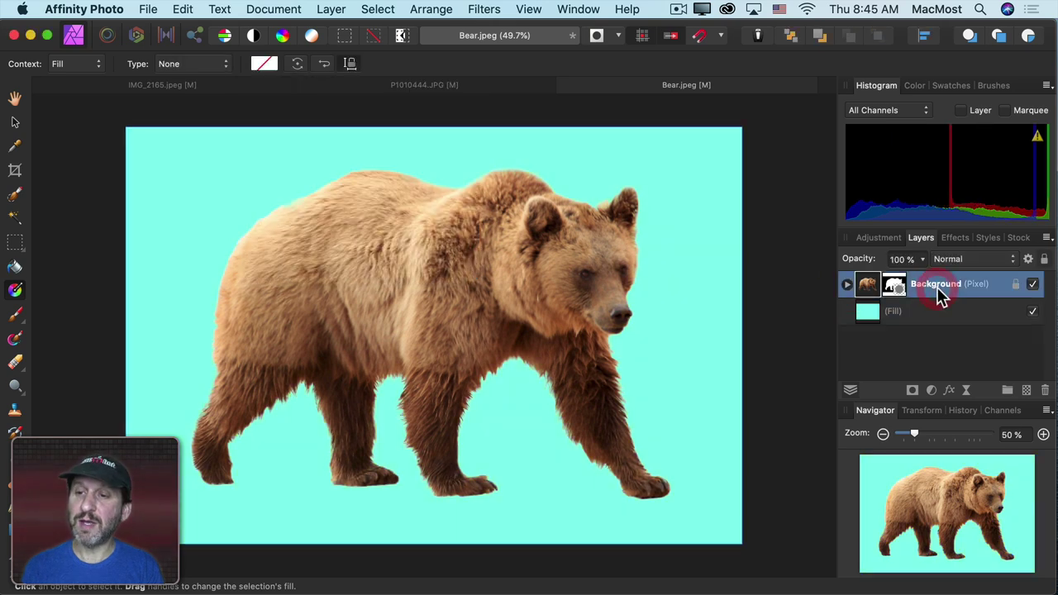
key("super+c")
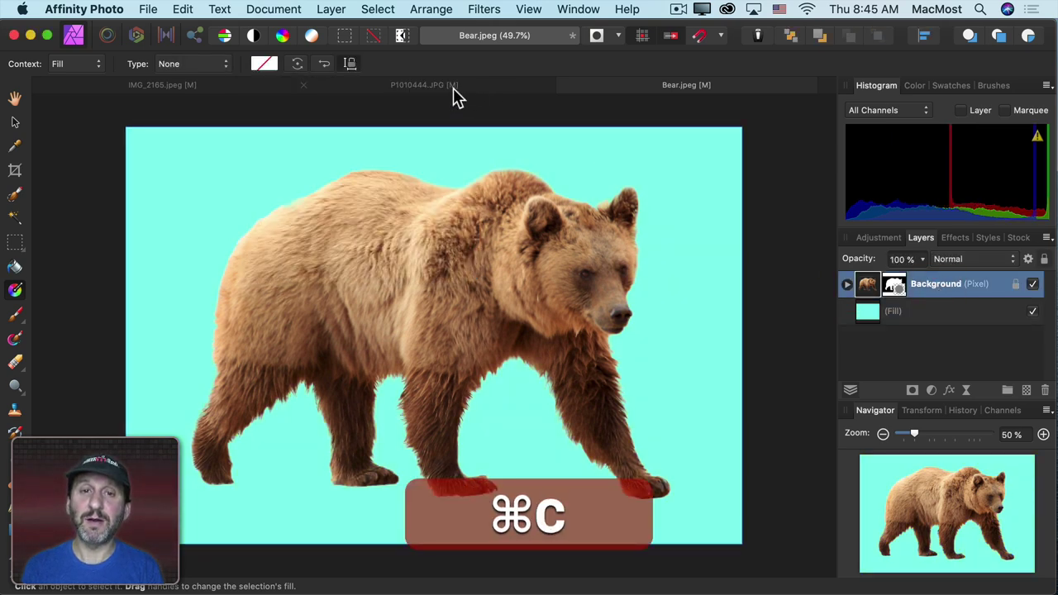
left_click(424, 86)
key("super+v")
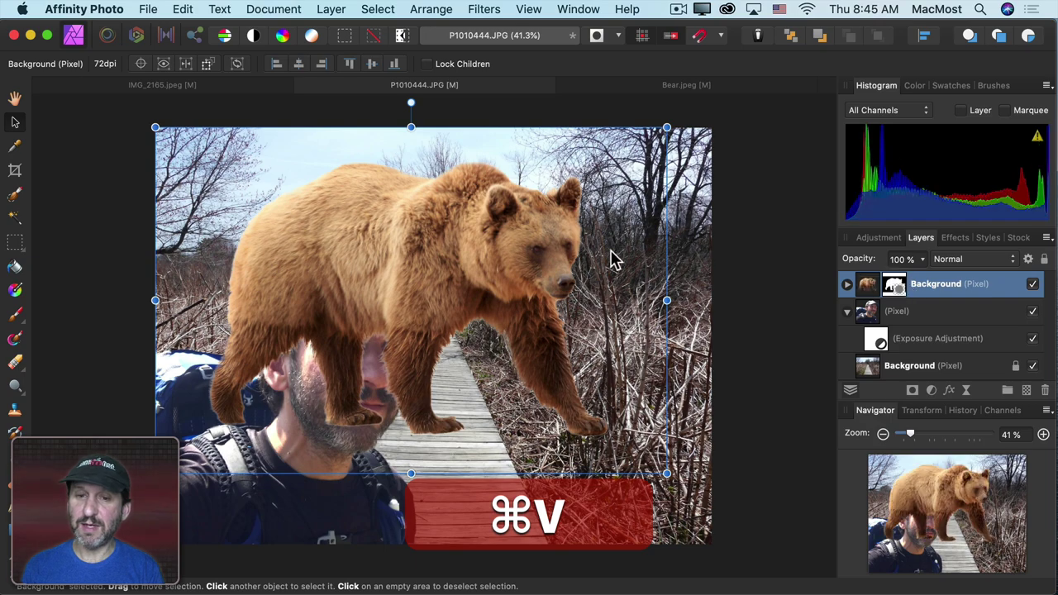
left_click_drag(740, 124, 510, 267)
left_click_drag(368, 300, 537, 354)
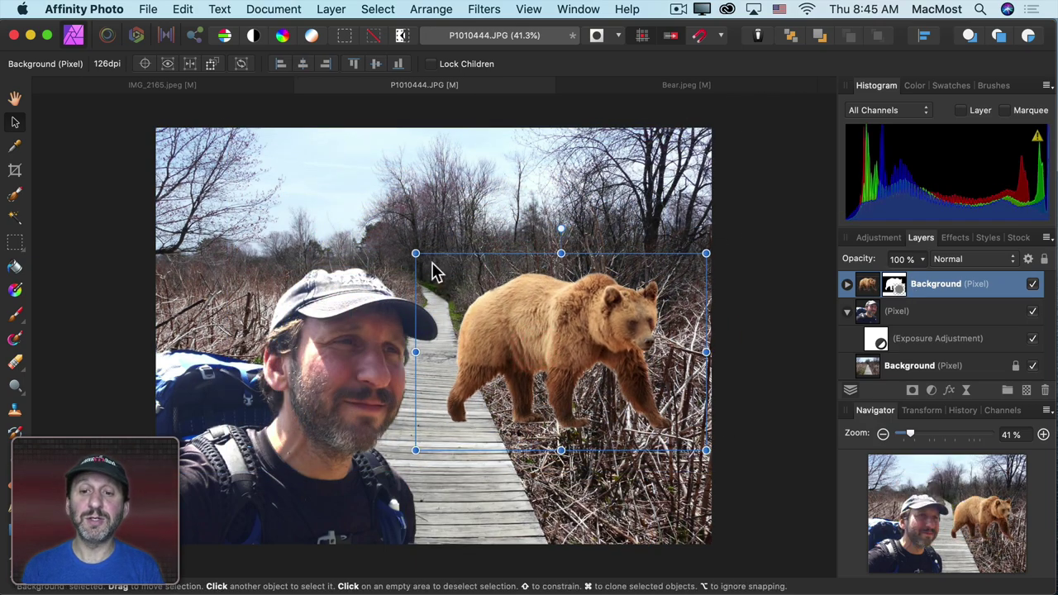